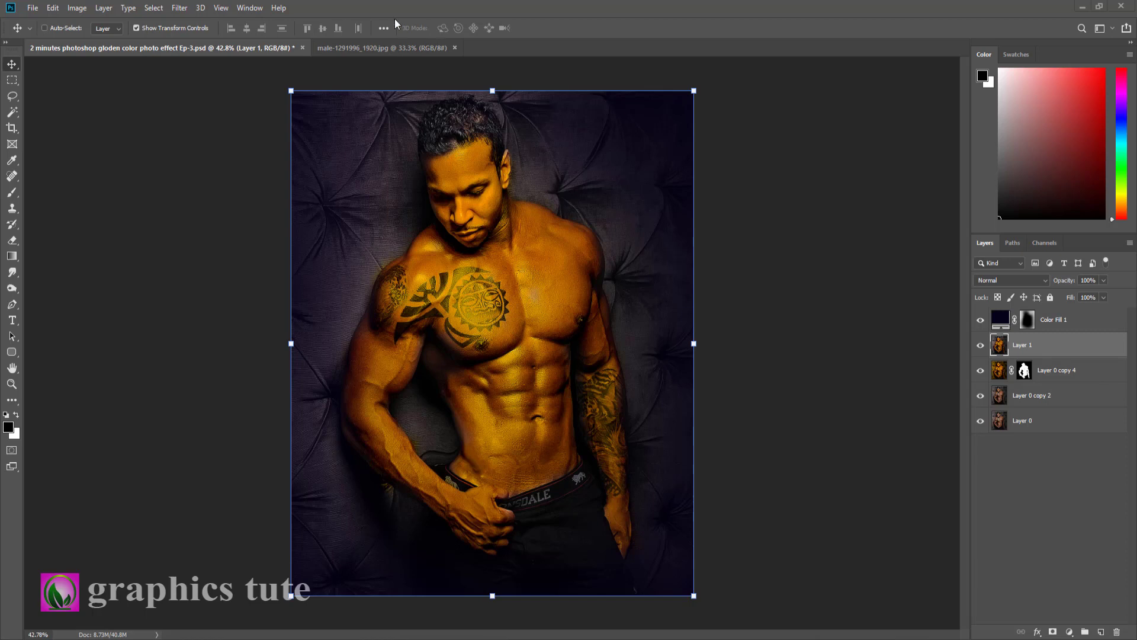
Step: Bring up the male-1291996_1920.jpg document showing the original photo
left_click(386, 47)
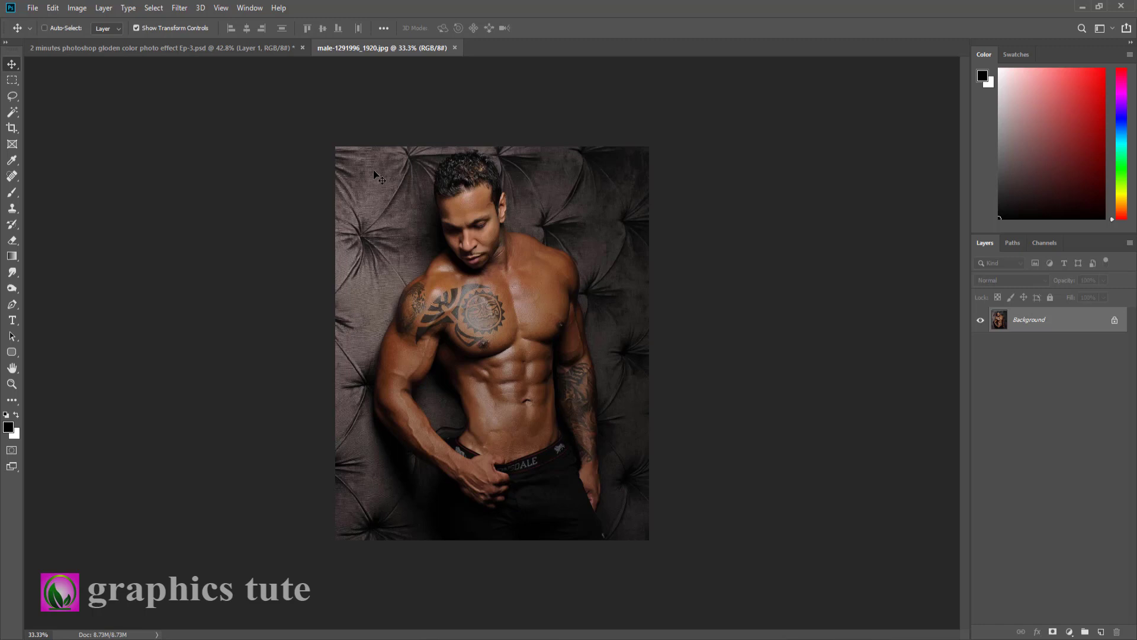
Step: Unlock the Background into Layer 0 and duplicate it with Ctrl+J
left_click(1087, 328)
left_click(1115, 326)
left_click(1114, 326)
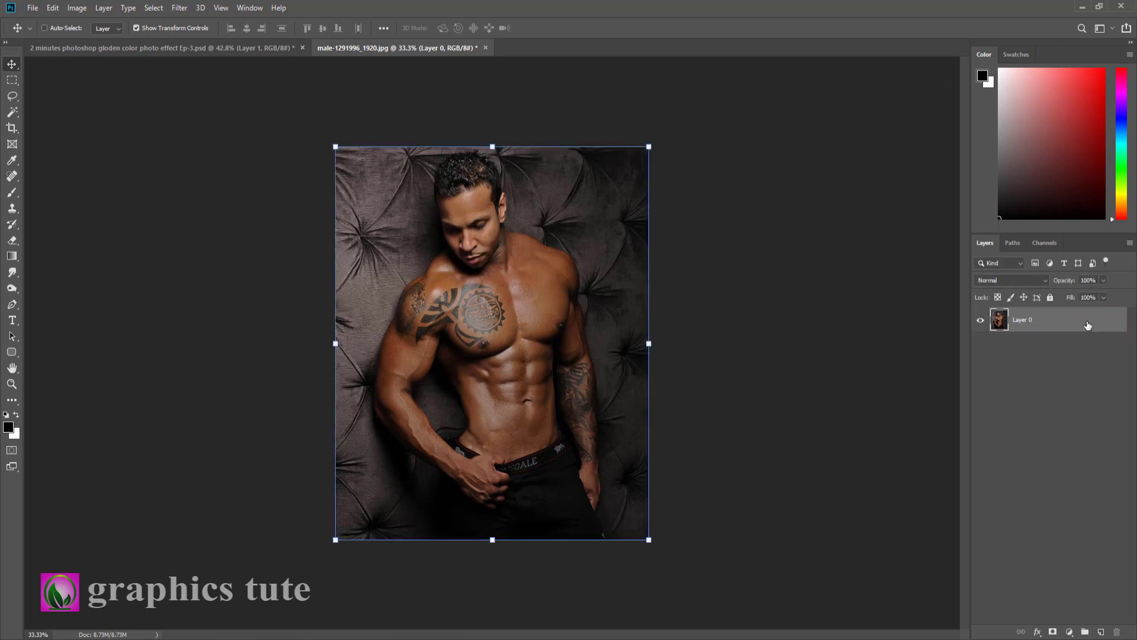
left_click(1087, 325)
key("ctrl+j")
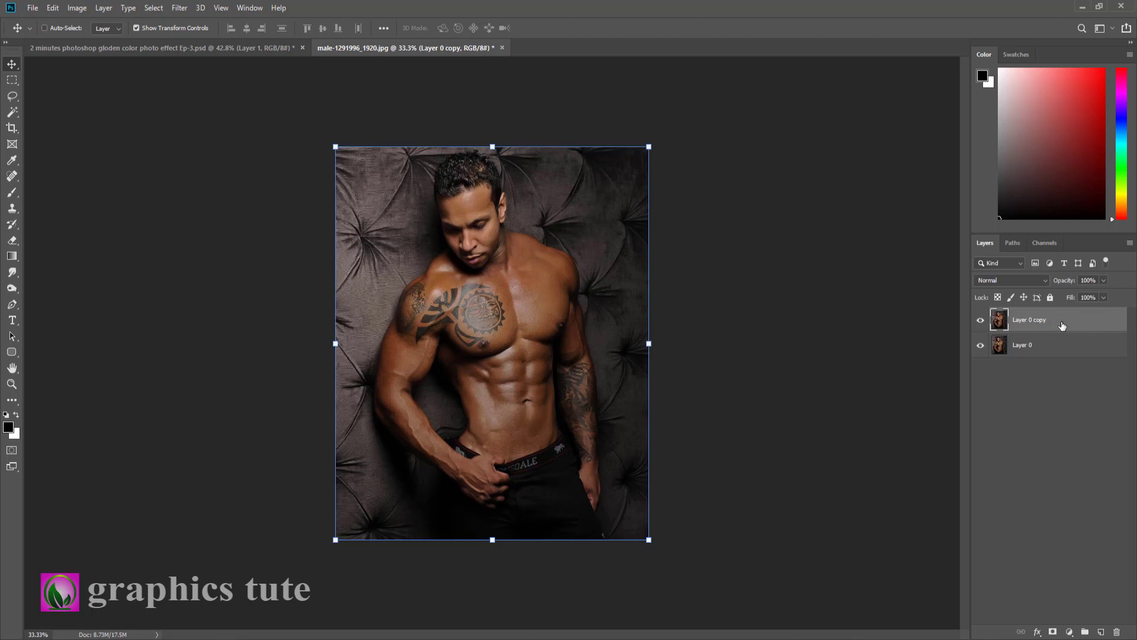
Step: Open the Camera Raw Filter on the Layer 0 copy
left_click(1061, 320)
left_click(180, 9)
left_click(196, 81)
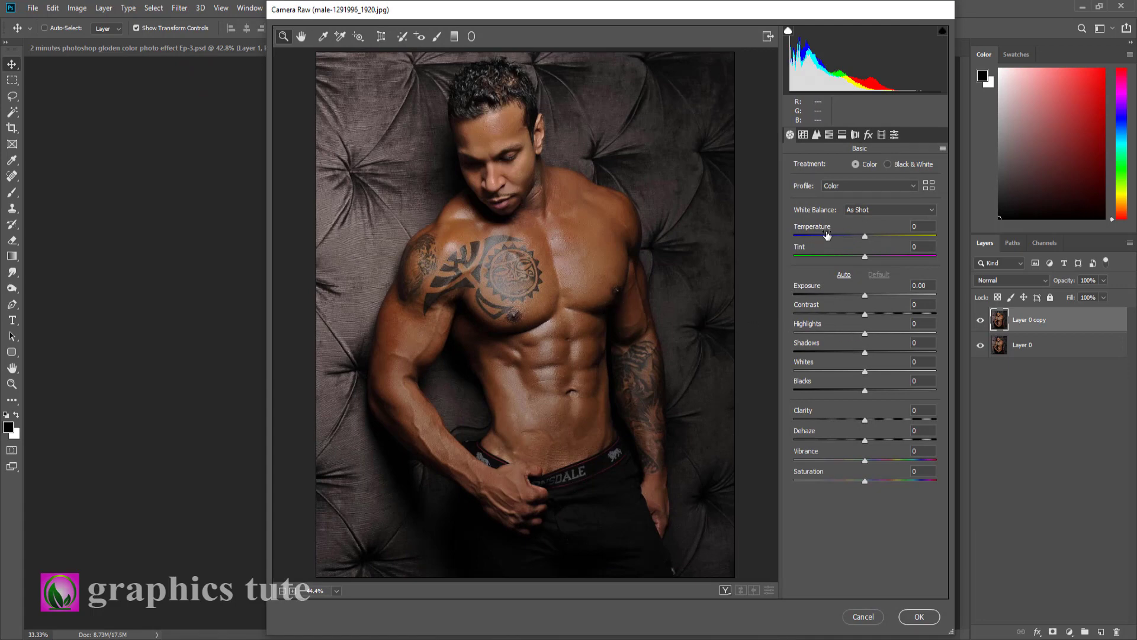
Step: In Camera Raw, warm the temperature, raise contrast and vibrance, and deepen the blacks
left_click_drag(866, 237, 918, 239)
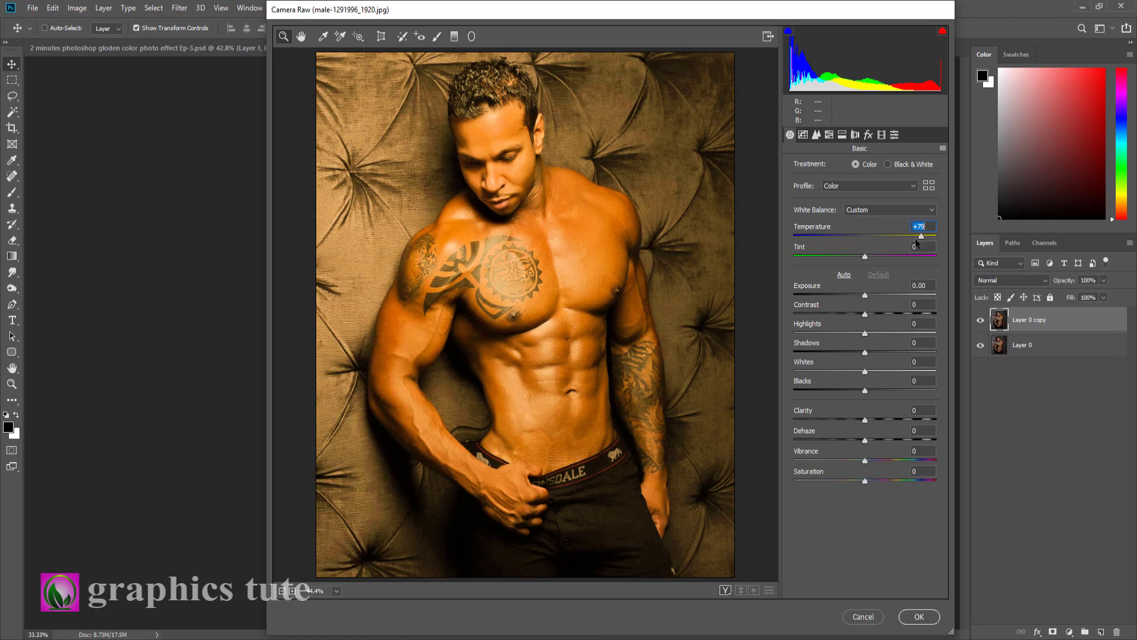
mouse_move(883, 315)
left_mouse_down()
mouse_move(852, 296)
mouse_move(899, 338)
mouse_move(802, 355)
mouse_move(843, 371)
left_mouse_up()
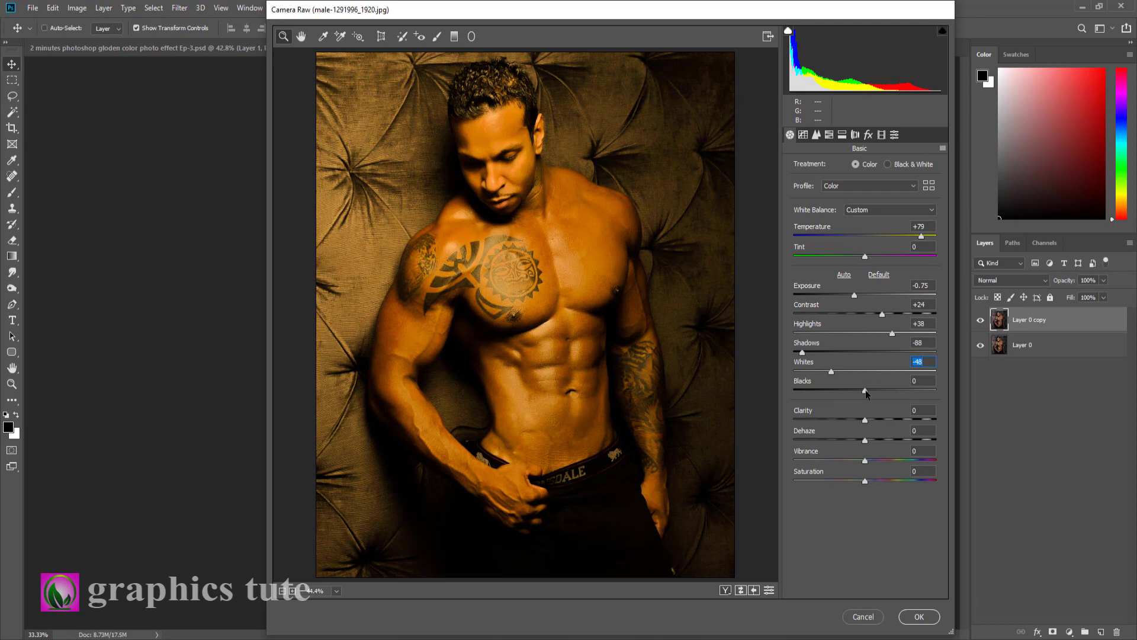
mouse_move(865, 390)
left_mouse_down()
mouse_move(833, 391)
mouse_move(892, 421)
mouse_move(897, 440)
mouse_move(893, 480)
mouse_move(863, 481)
mouse_move(890, 461)
left_mouse_up()
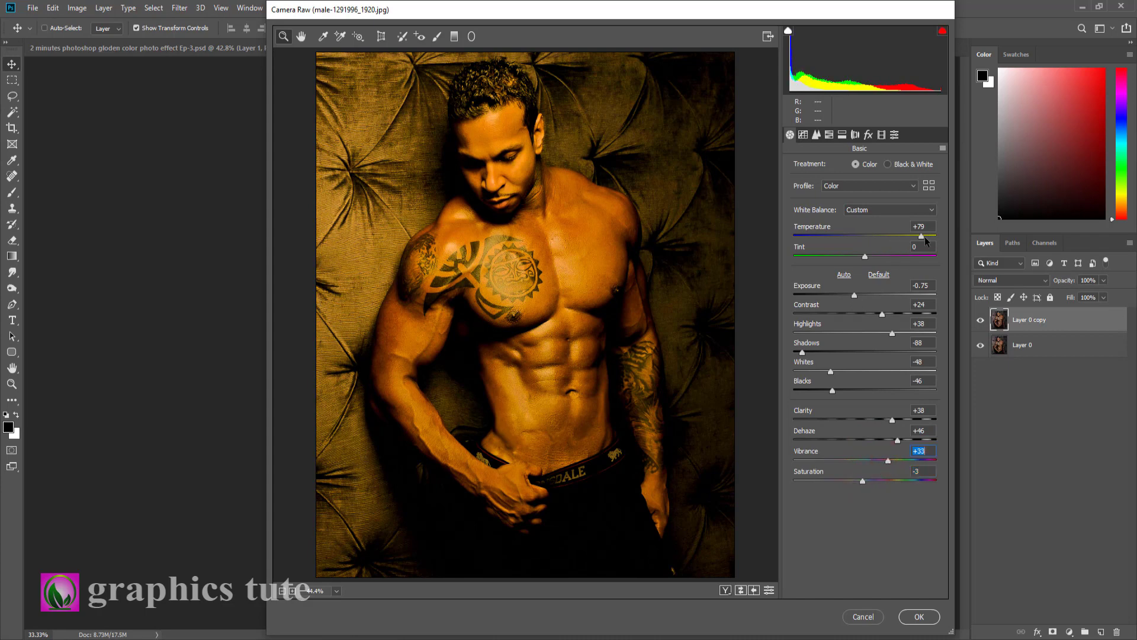
left_click_drag(925, 237, 928, 238)
left_click_drag(890, 460, 897, 461)
Step: Apply the Camera Raw look and toggle the golden copy off and on to compare
left_click(919, 617)
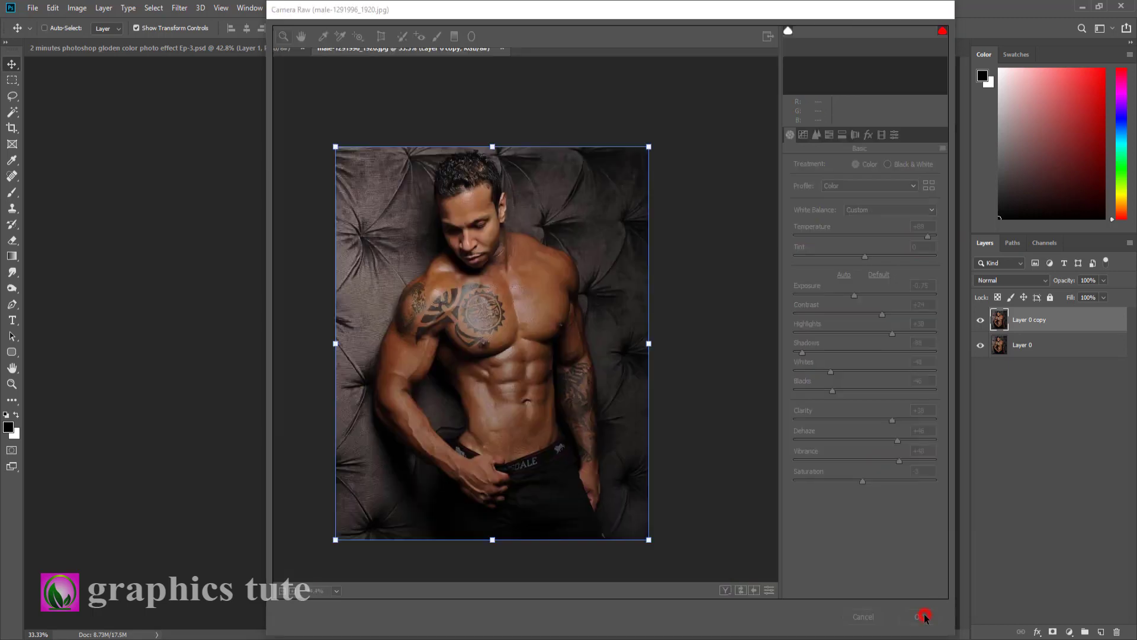
left_click(979, 321)
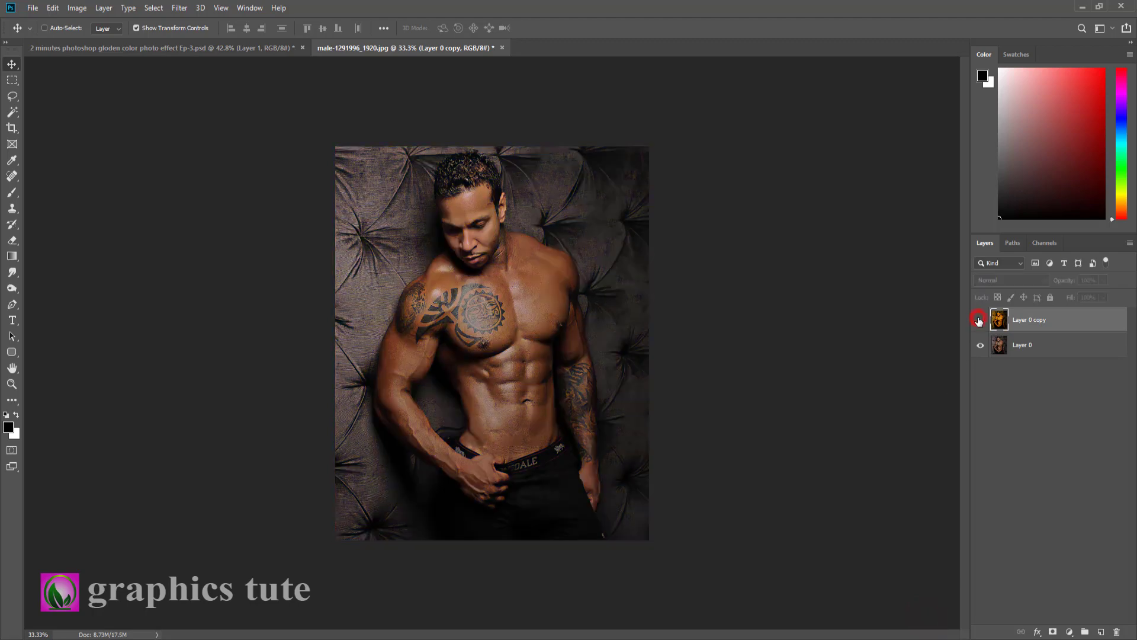
left_click(979, 320)
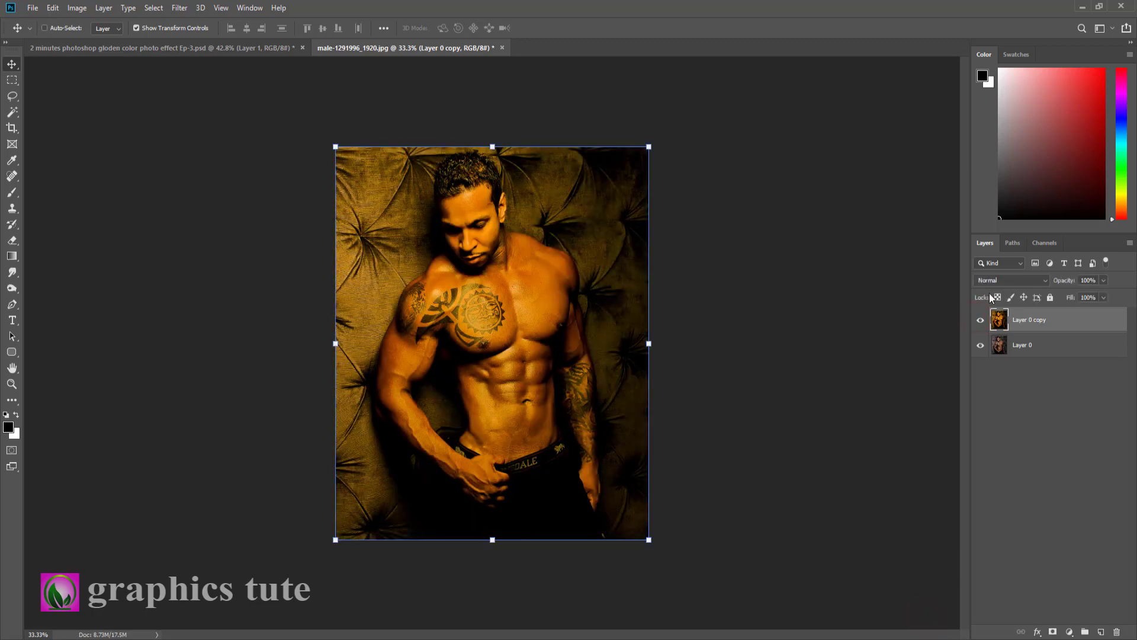
Step: Inspect the face up close, then add a layer mask to Layer 0 copy
left_click(12, 383)
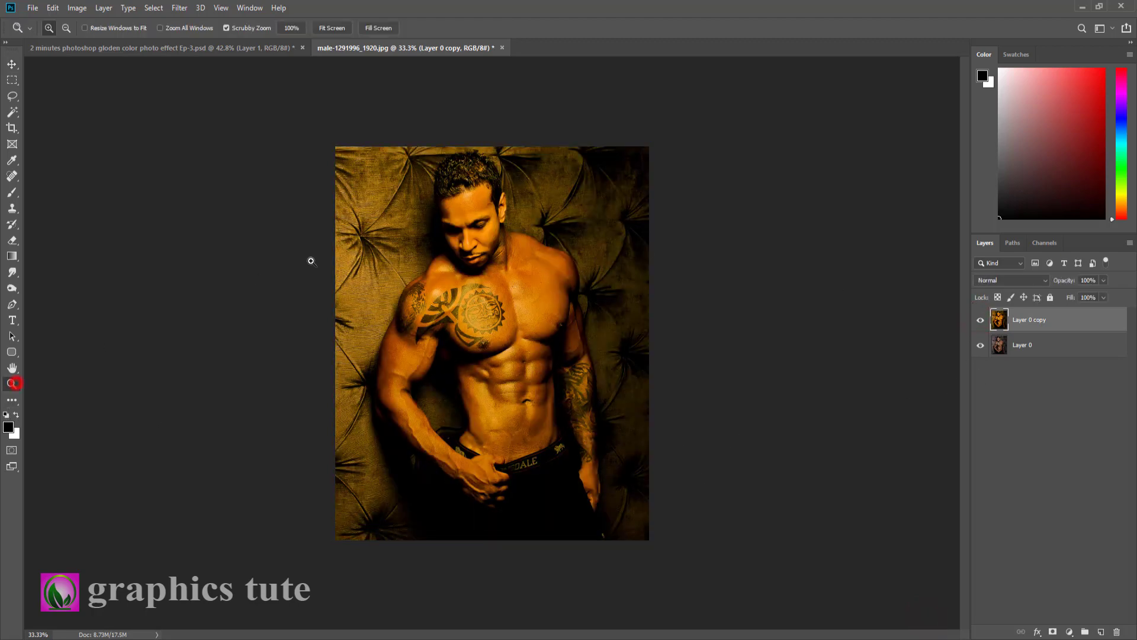
left_click_drag(427, 262, 462, 262)
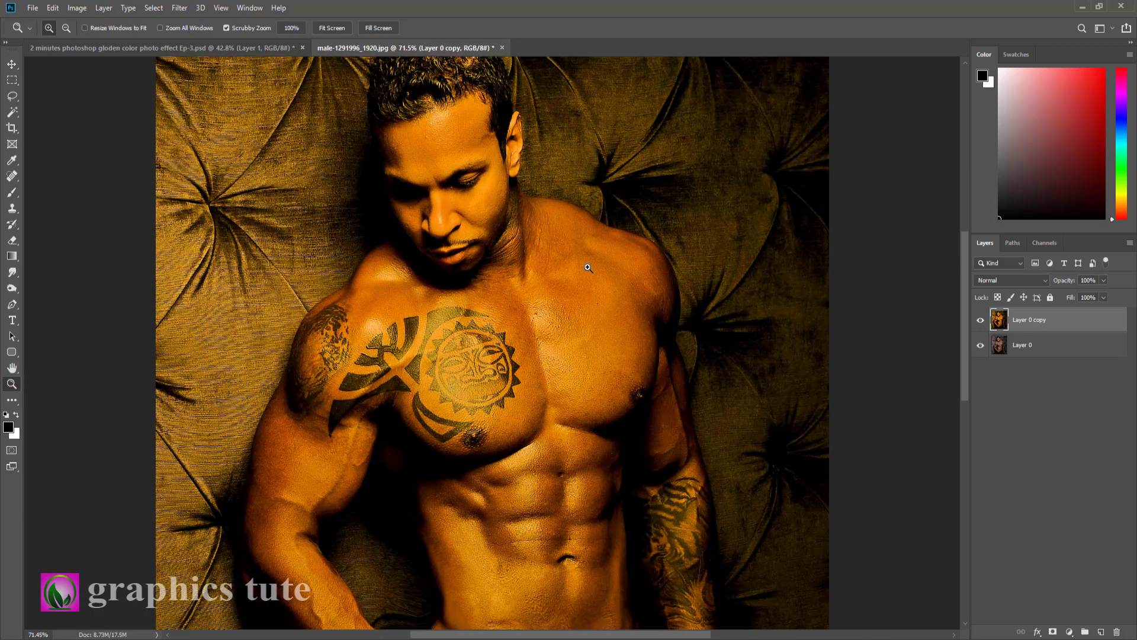
left_click_drag(577, 339, 521, 340)
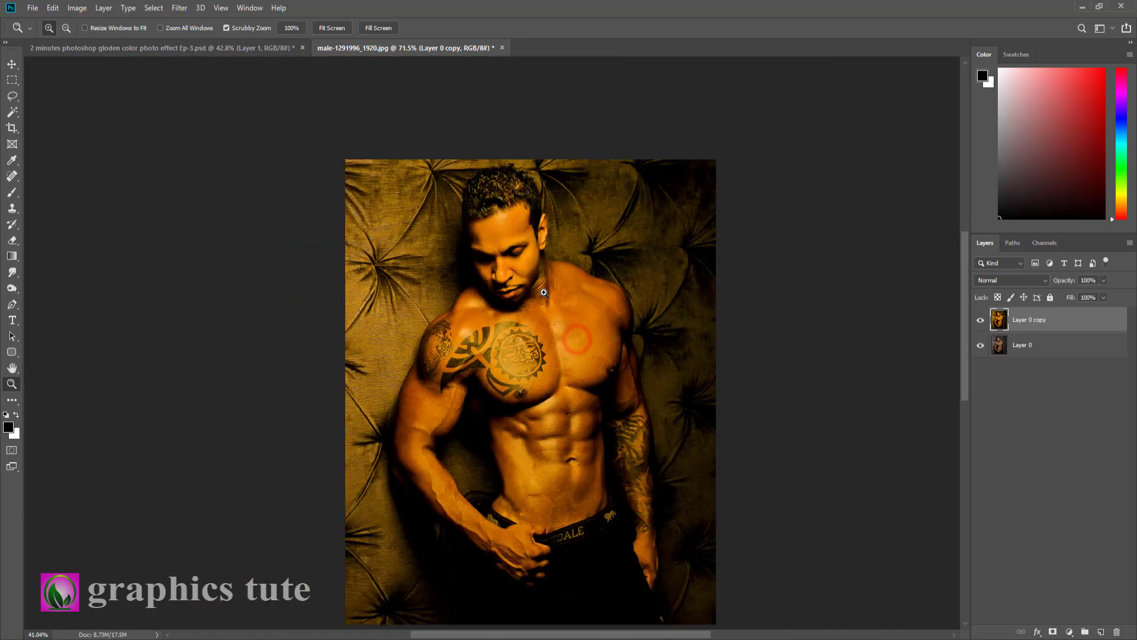
left_click(1040, 321)
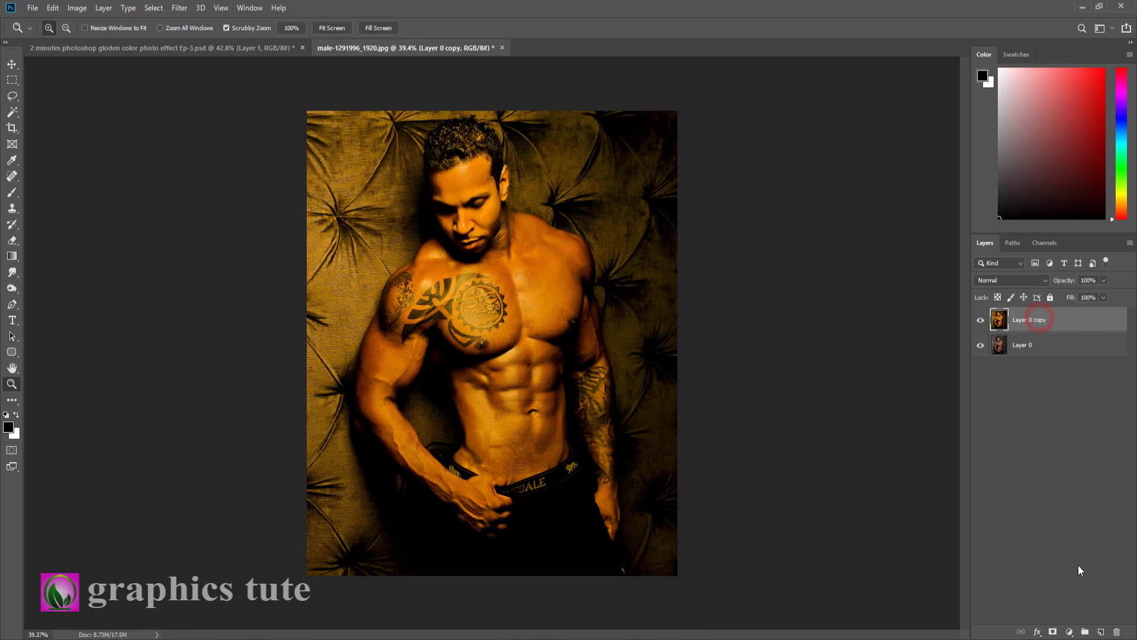
left_click(1053, 632)
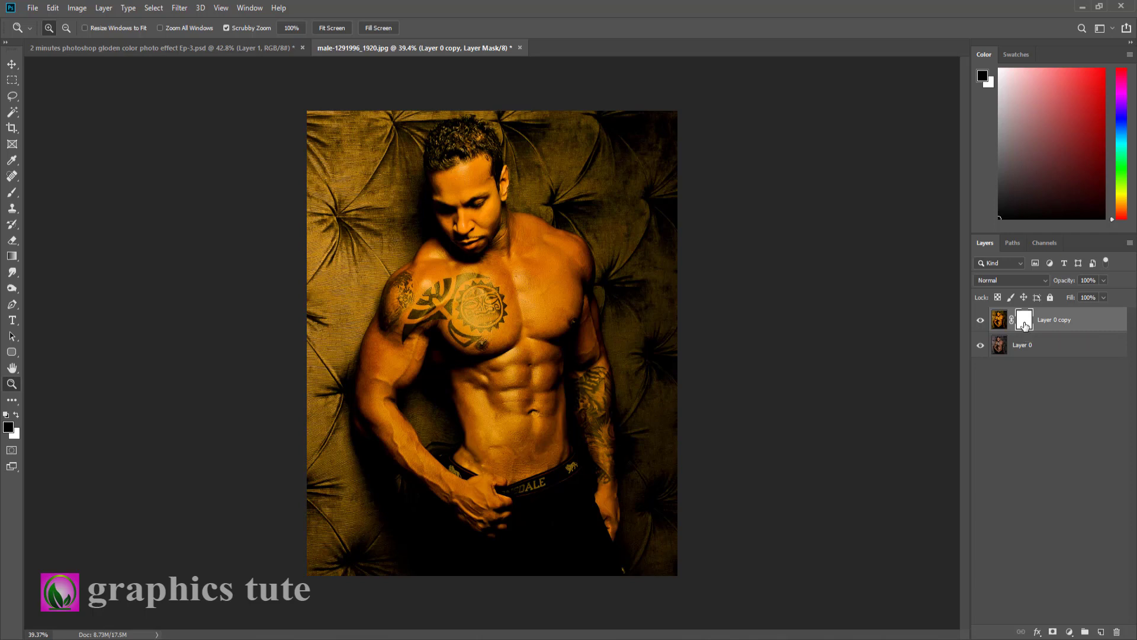
Step: Invert the copy's mask to black with Ctrl+I and ready the Brush tool with white foreground
key("ctrl+i")
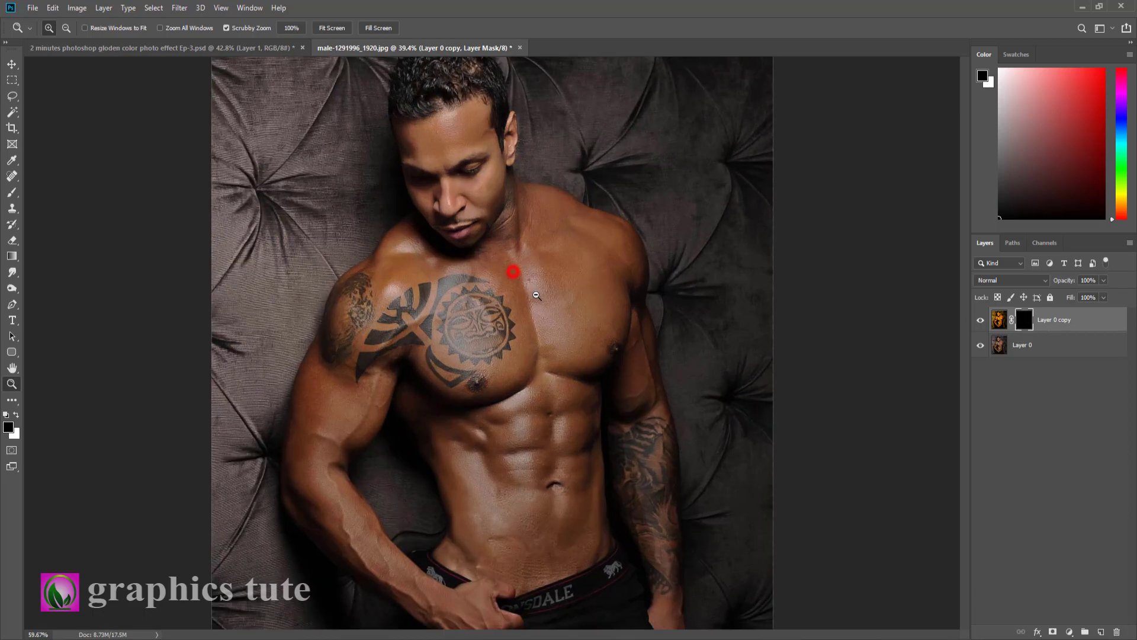
mouse_move(513, 272)
left_mouse_down()
mouse_move(532, 256)
mouse_move(616, 362)
left_mouse_up()
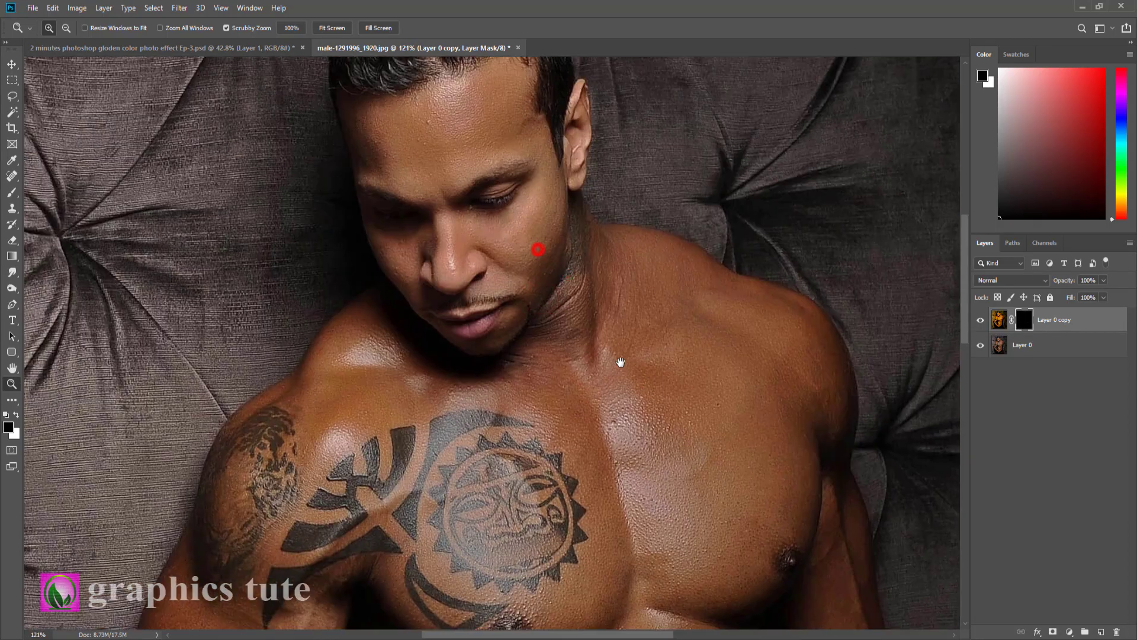
left_click(12, 226)
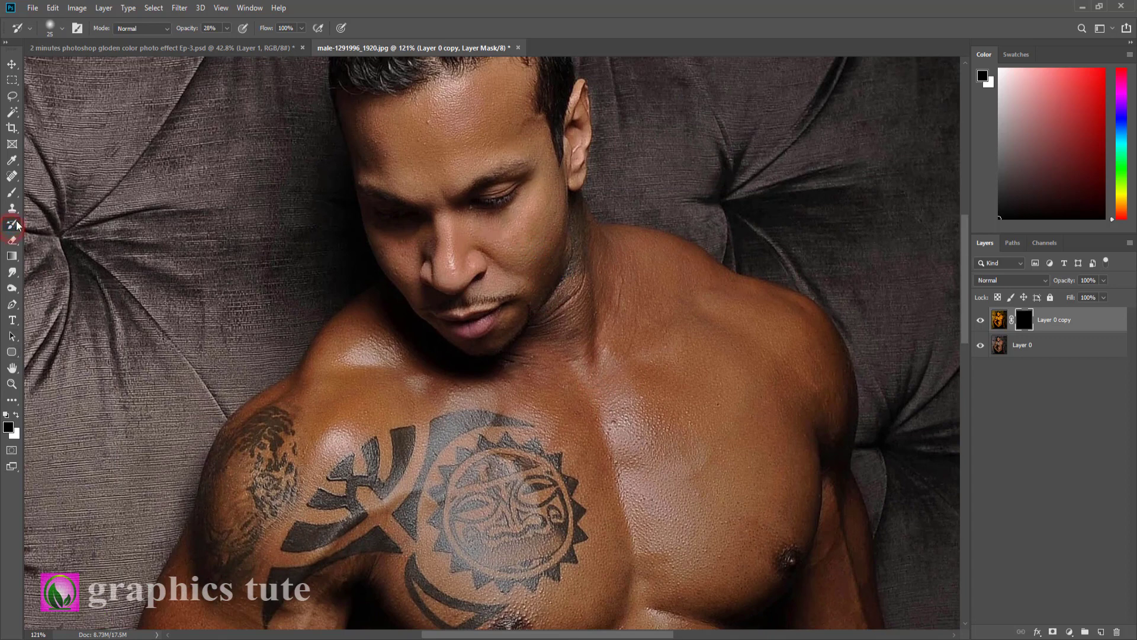
left_click(11, 192)
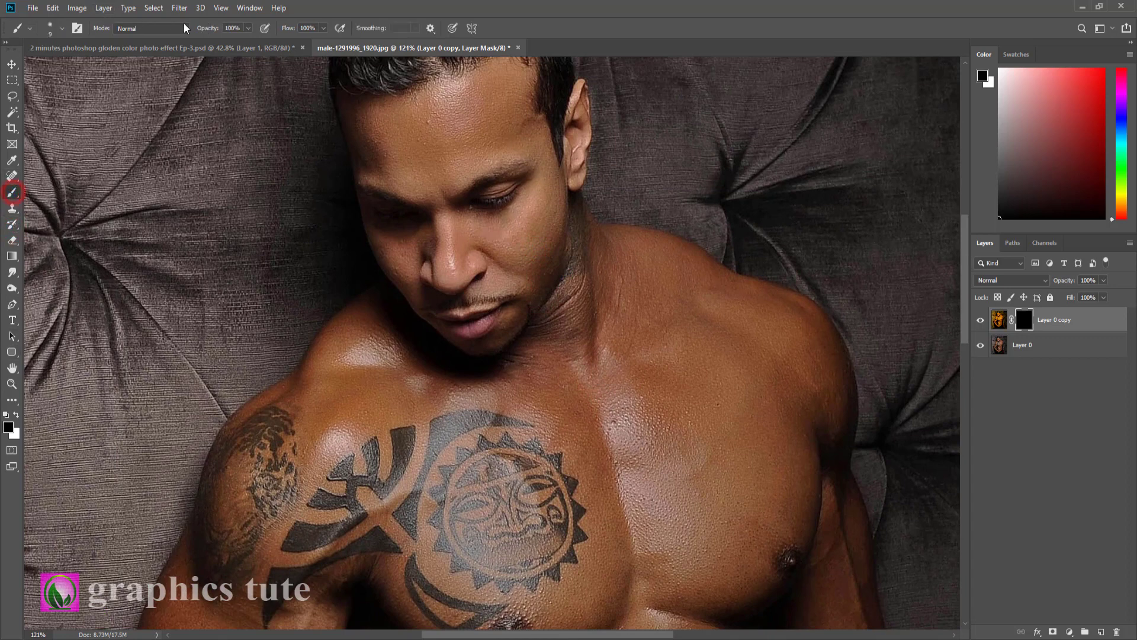
left_click(16, 415)
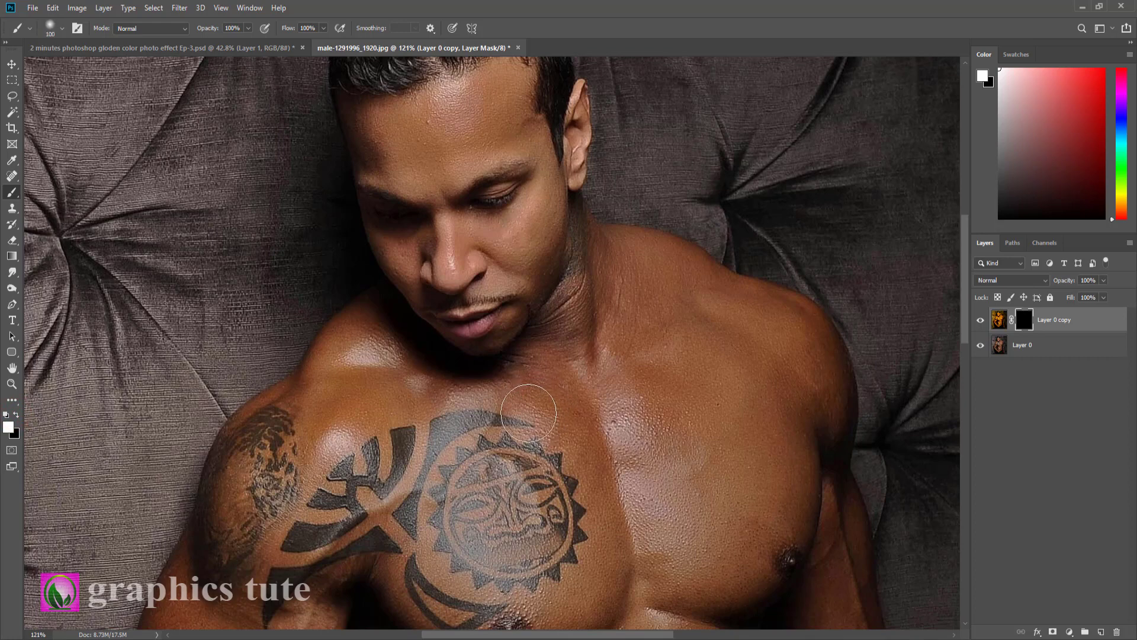
Step: Paint white on the mask over the face, ear and neck with a smaller brush
key("bracketleft")
key("bracketleft")
key("bracketleft")
mouse_move(508, 189)
left_mouse_down()
mouse_move(549, 300)
mouse_move(452, 300)
mouse_move(529, 355)
left_mouse_up()
mouse_move(570, 289)
left_mouse_down()
mouse_move(598, 304)
mouse_move(485, 414)
left_mouse_up()
key("bracketleft")
key("bracketleft")
key("bracketleft")
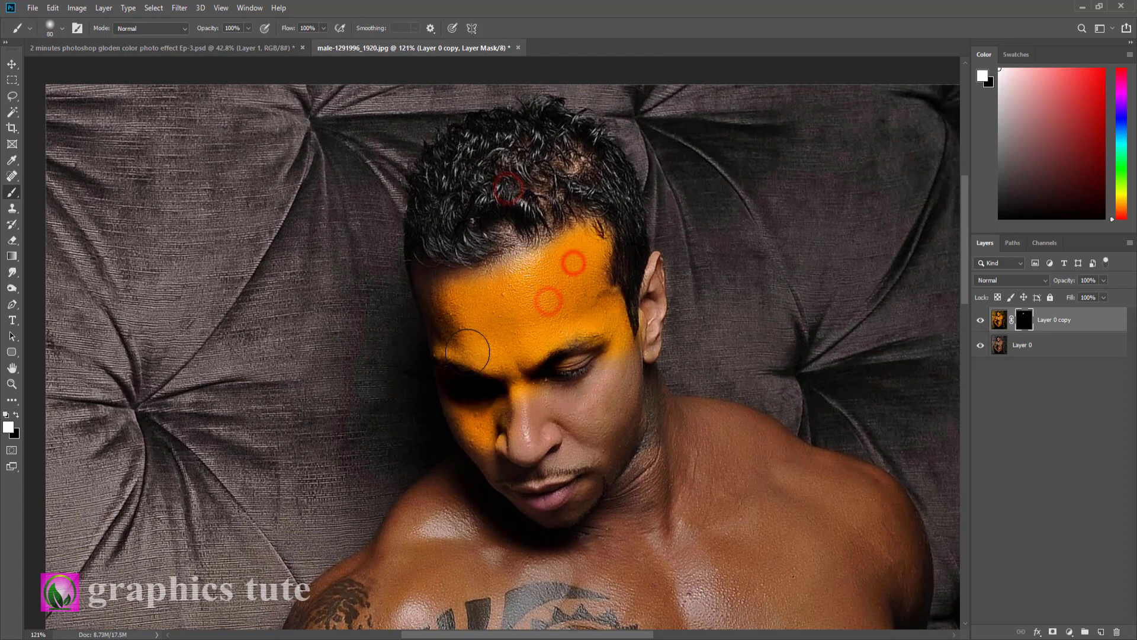
scroll(601, 322, "down", 2)
mouse_move(604, 458)
left_mouse_down()
mouse_move(601, 322)
mouse_move(717, 459)
left_mouse_up()
scroll(718, 459, "down", 3)
Step: With a larger brush, reveal the gold over the shoulders, chest tattoo and pectorals
key("bracketright")
key("bracketright")
key("bracketright")
mouse_move(551, 237)
left_mouse_down()
mouse_move(406, 329)
mouse_move(749, 191)
mouse_move(699, 373)
left_mouse_up()
scroll(699, 373, "down", 2)
mouse_move(470, 241)
left_mouse_down()
mouse_move(651, 356)
mouse_move(757, 317)
left_mouse_up()
scroll(764, 308, "down", 2)
left_click_drag(698, 170, 753, 110)
scroll(753, 110, "down", 3)
left_click_drag(610, 178, 741, 292)
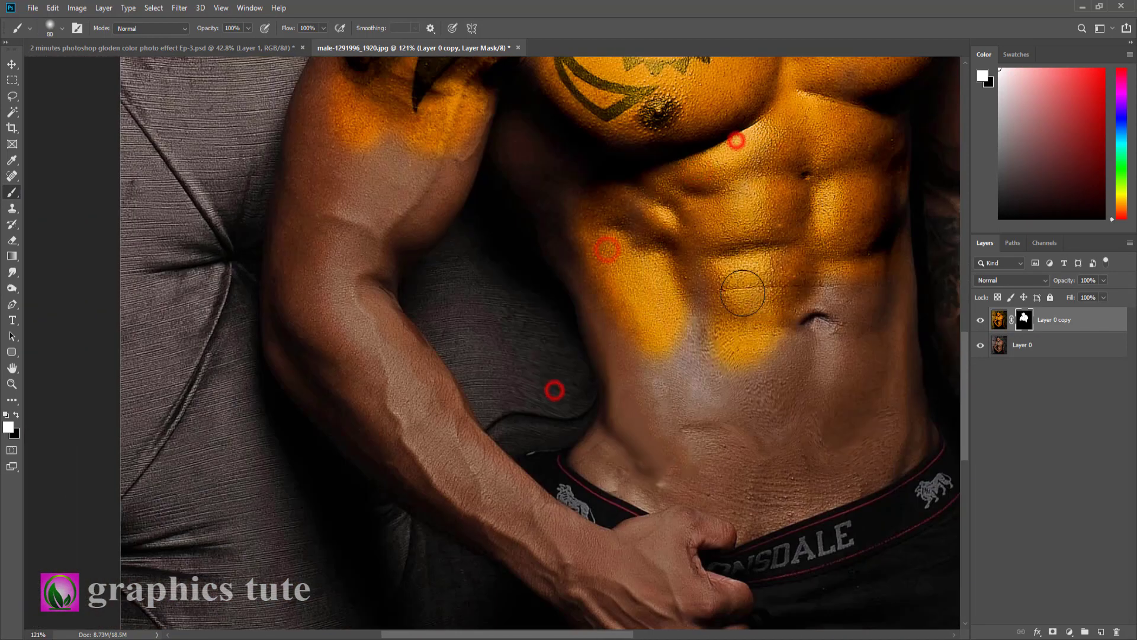
Step: Continue revealing the golden tone across the rest of the torso and abs
scroll(741, 292, "left", 3)
left_click_drag(640, 191, 600, 477)
scroll(600, 477, "down", 3)
left_click_drag(592, 284, 710, 415)
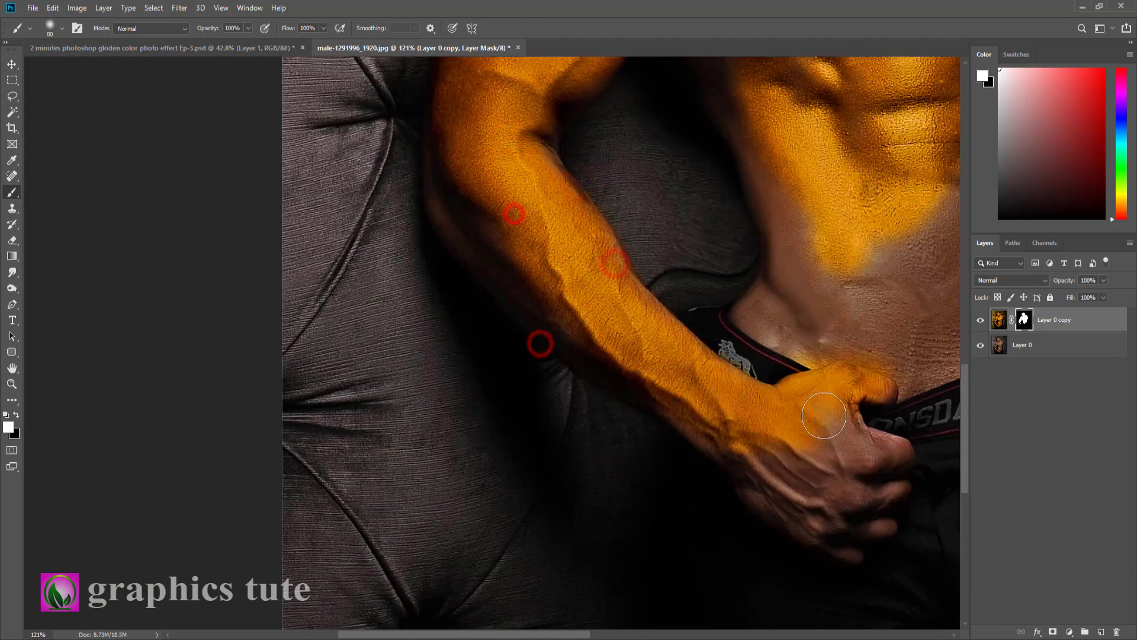
scroll(711, 414, "down", 2)
left_click_drag(740, 255, 833, 284)
scroll(833, 285, "up", 2)
scroll(833, 285, "right", 2)
mouse_move(563, 272)
left_mouse_down()
mouse_move(621, 317)
mouse_move(622, 267)
mouse_move(613, 398)
left_mouse_up()
scroll(622, 318, "up", 2)
scroll(621, 317, "right", 2)
scroll(639, 282, "up", 3)
scroll(613, 399, "down", 3)
Step: Paint gold along the tattooed arm and zoom out to view the whole portrait
left_click_drag(680, 185, 700, 368)
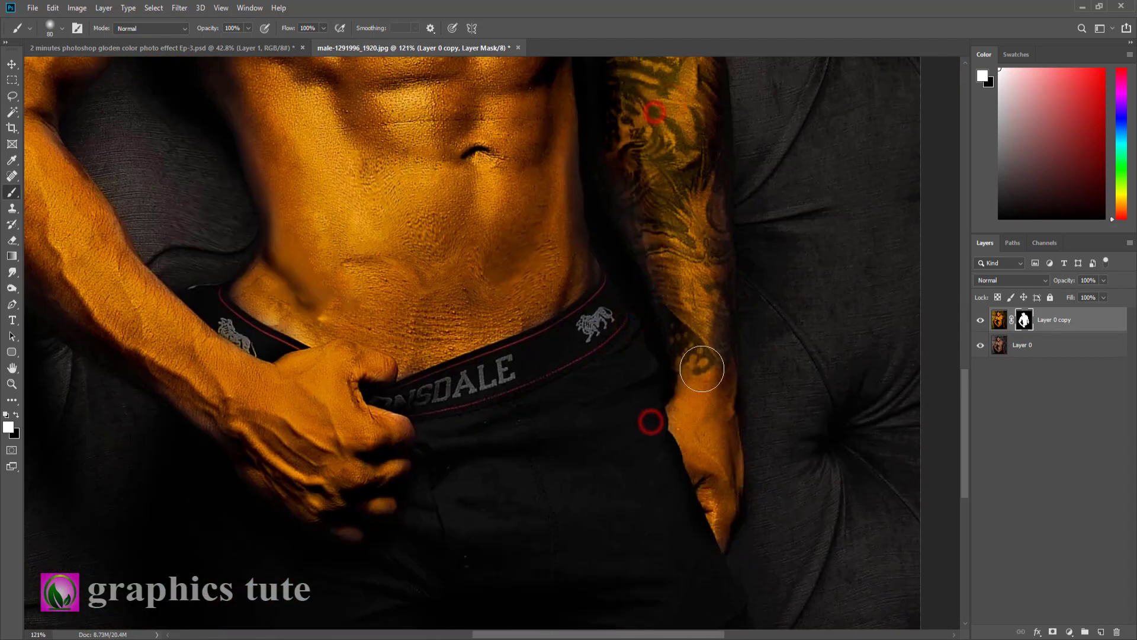
scroll(701, 368, "up", 3)
scroll(490, 308, "up", 3)
scroll(490, 308, "up", 3)
scroll(490, 307, "left", 3)
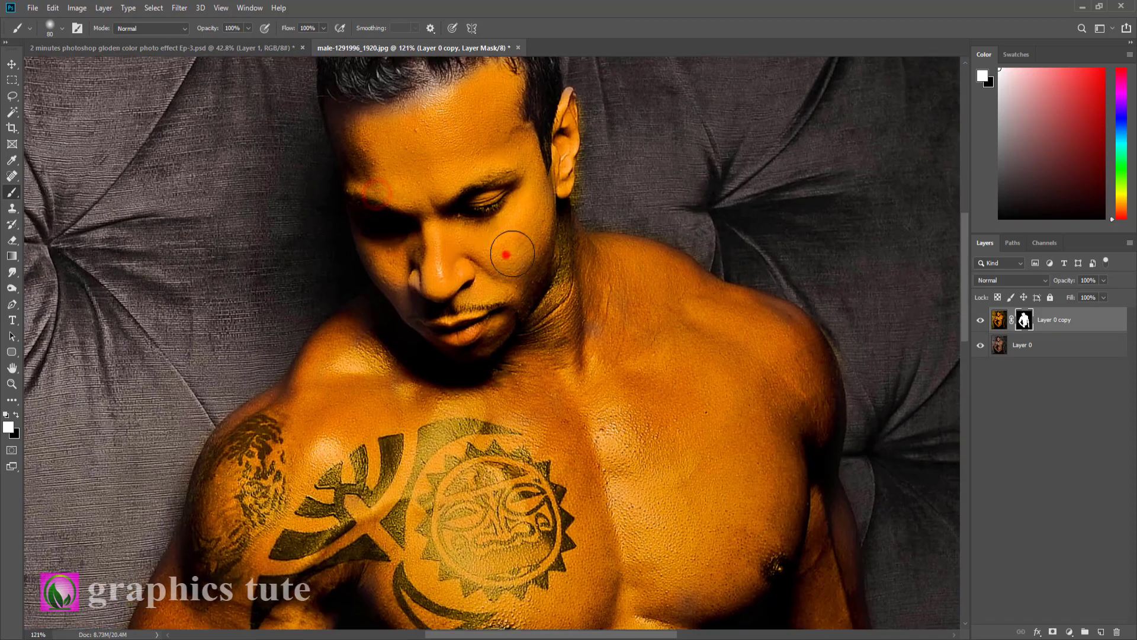
left_click_drag(484, 187, 493, 208)
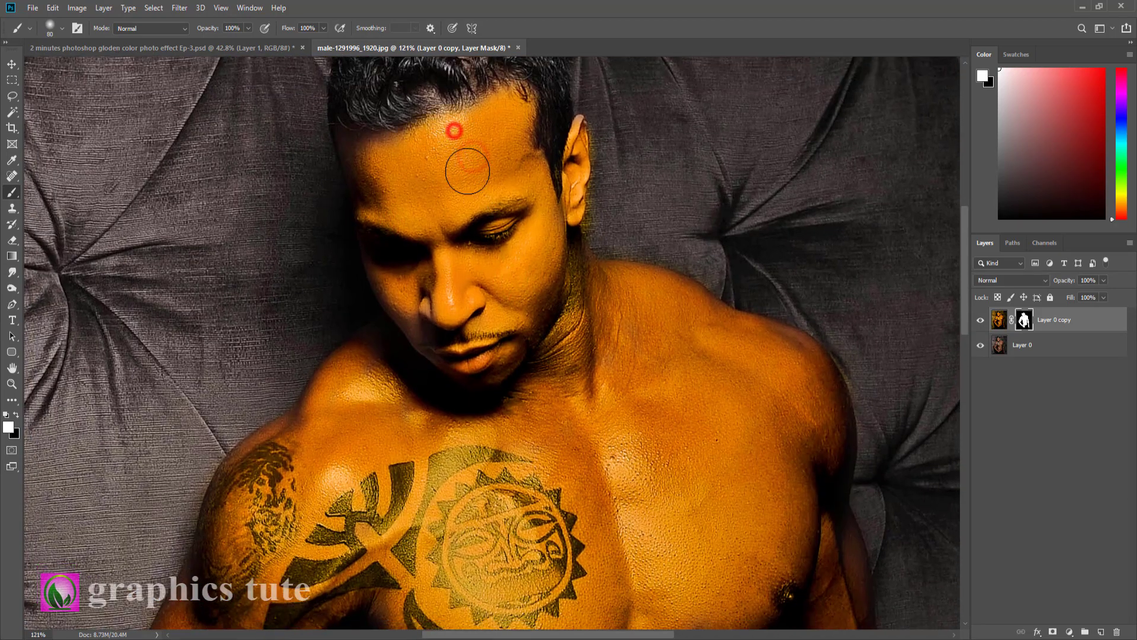
left_click(12, 383)
mouse_move(495, 274)
left_mouse_down()
mouse_move(519, 285)
mouse_move(956, 308)
left_mouse_up()
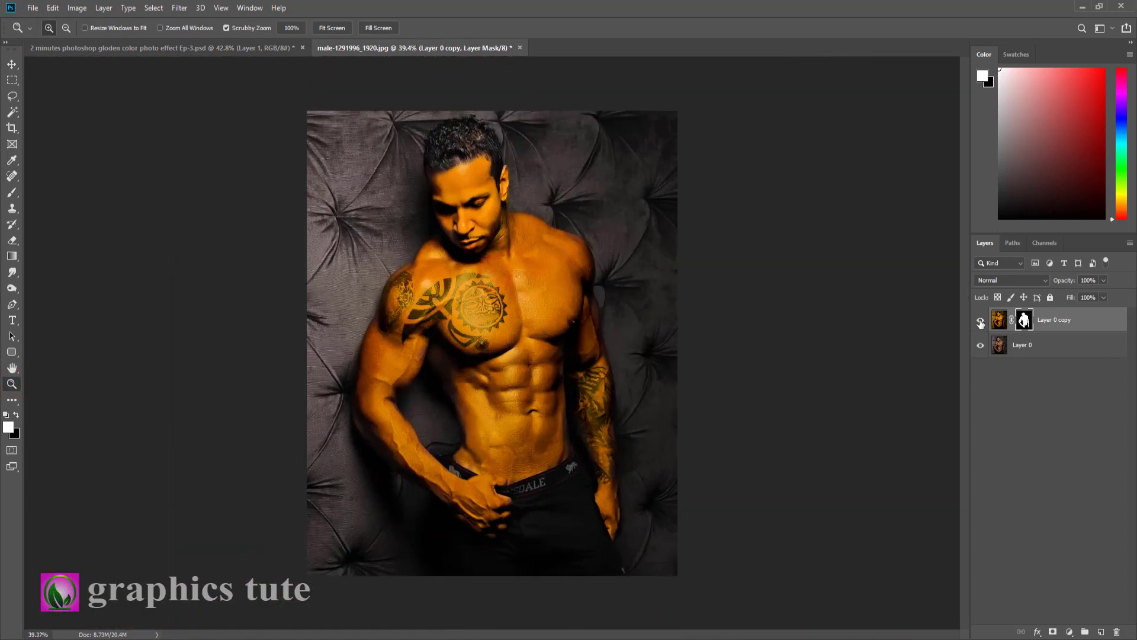
left_click(981, 321)
left_click(980, 320)
left_click_drag(534, 320, 536, 324)
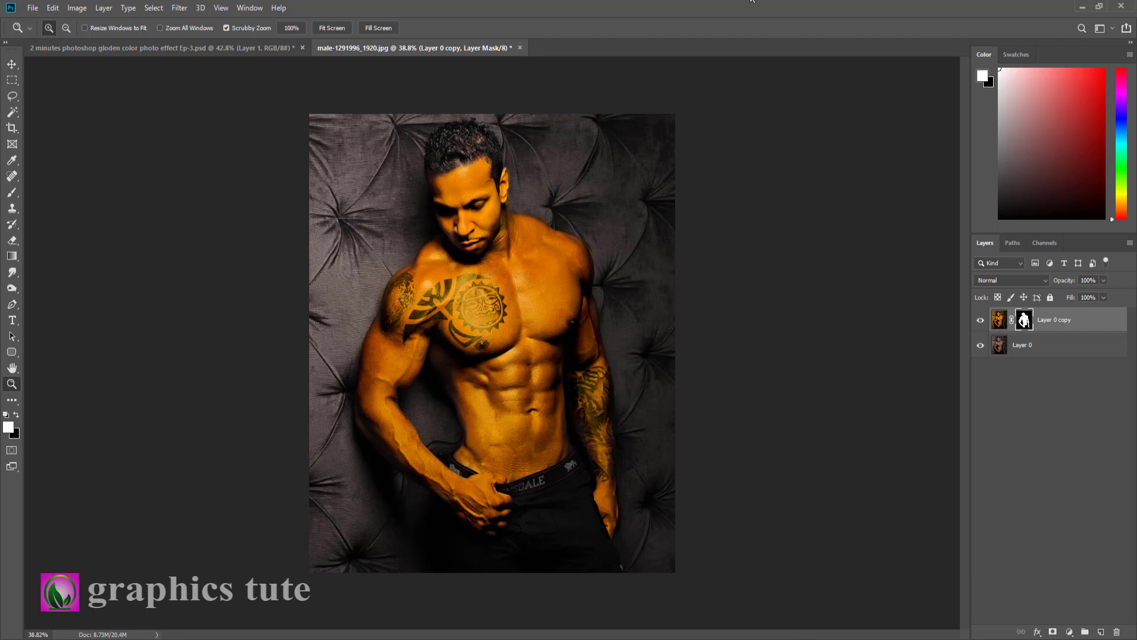
Step: Add a Curves adjustment layer above the golden layer
left_click(1067, 321)
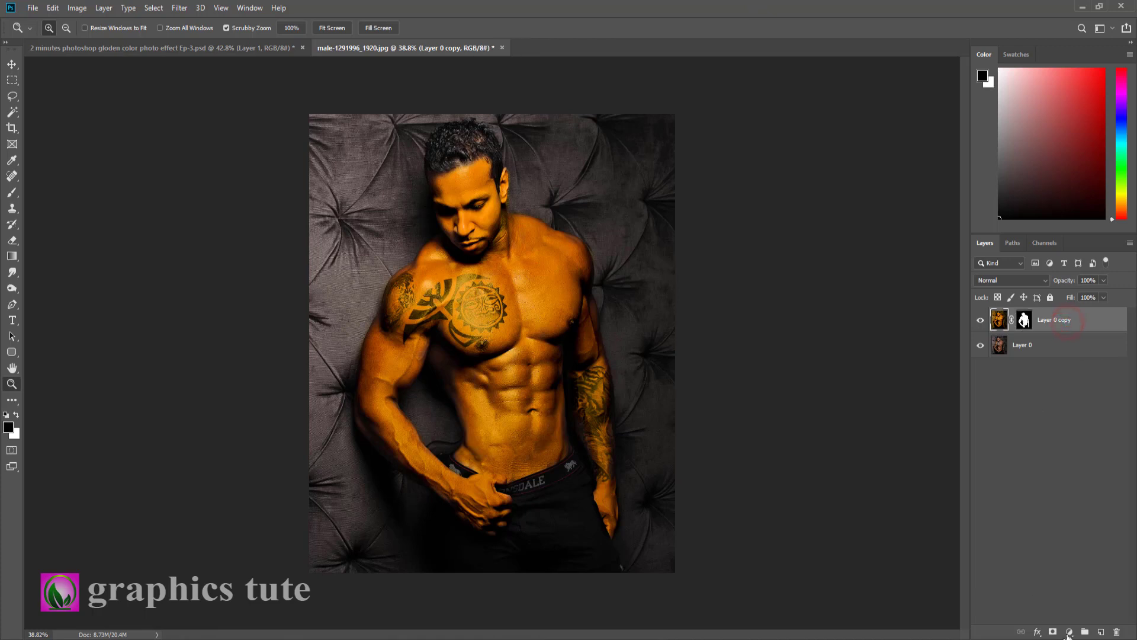
left_click(1068, 632)
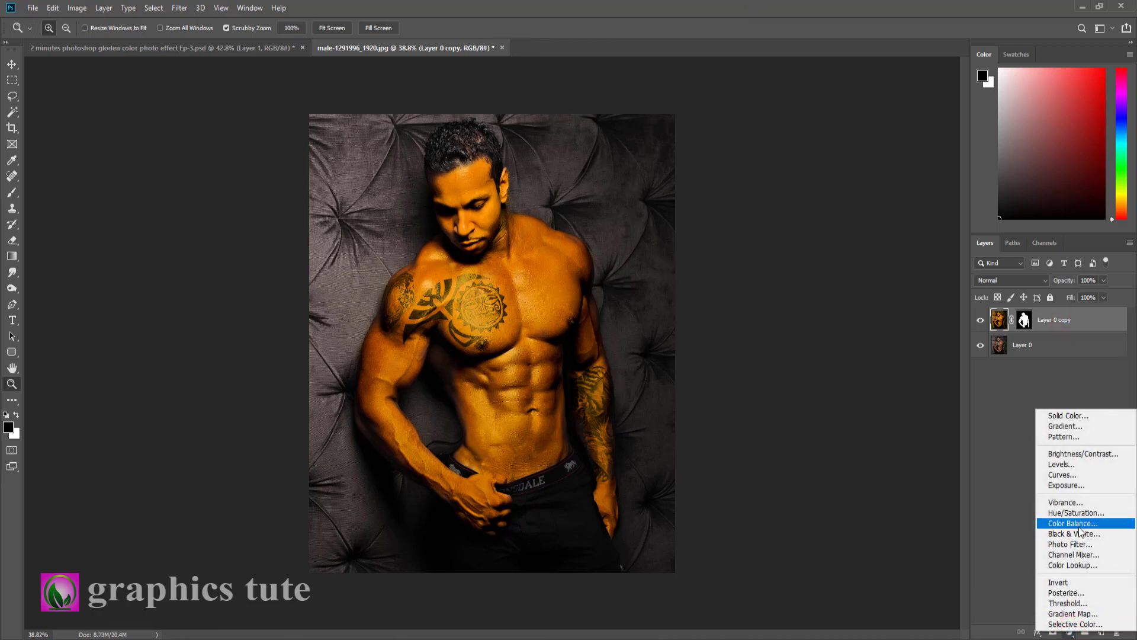
left_click(1082, 474)
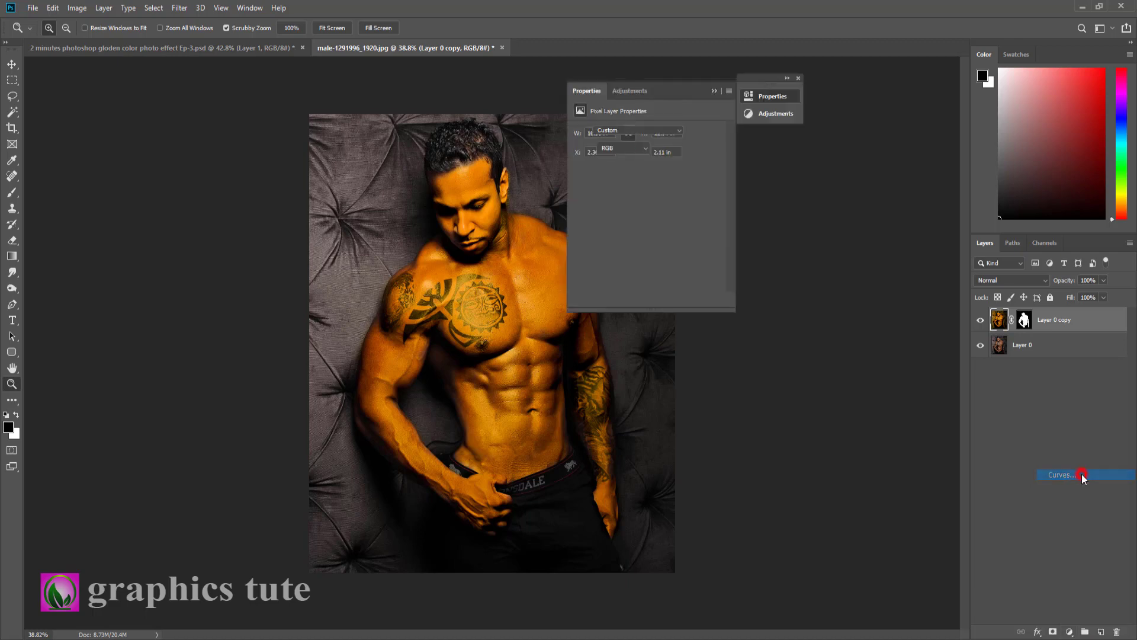
Step: Lower the curve's top point and add two midtone points to darken and add contrast
left_click_drag(690, 91, 860, 107)
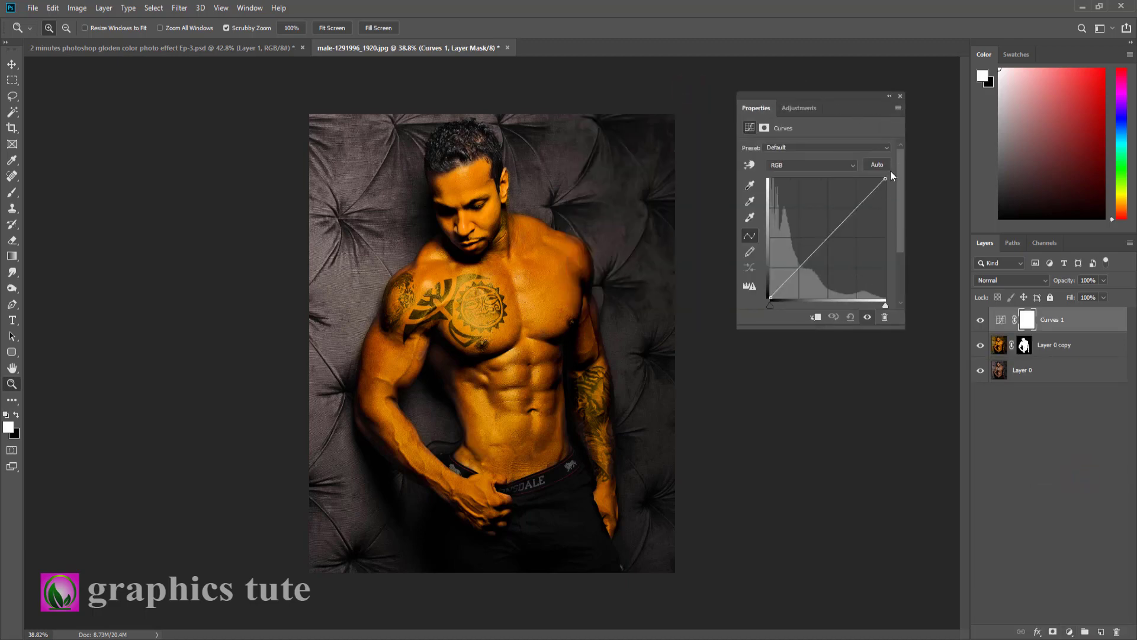
left_click_drag(886, 179, 885, 187)
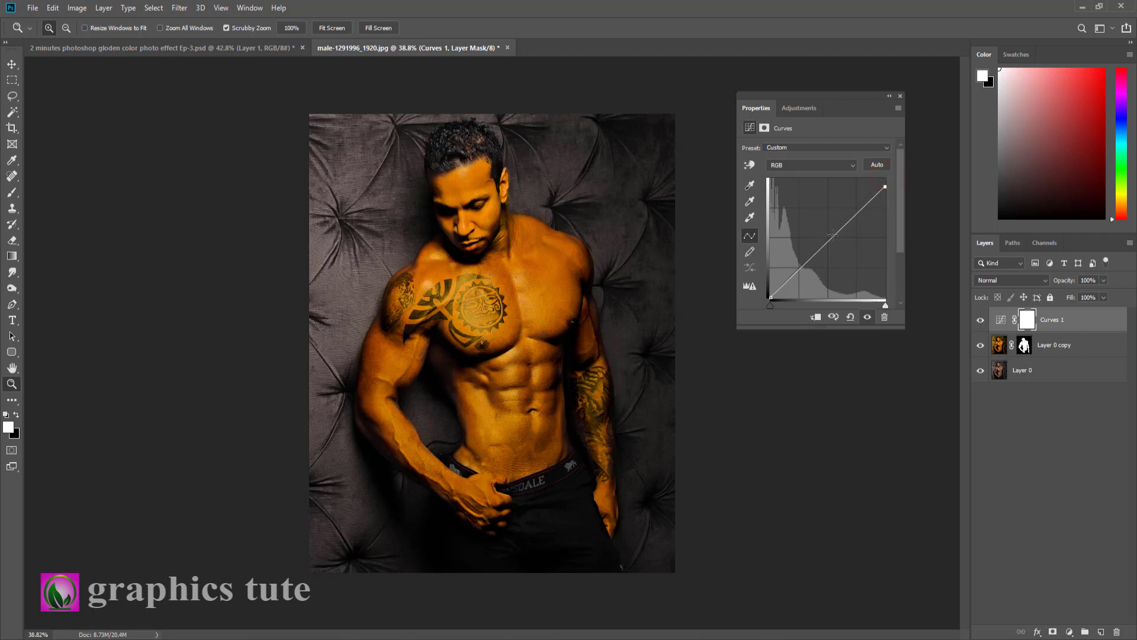
left_click_drag(833, 236, 840, 232)
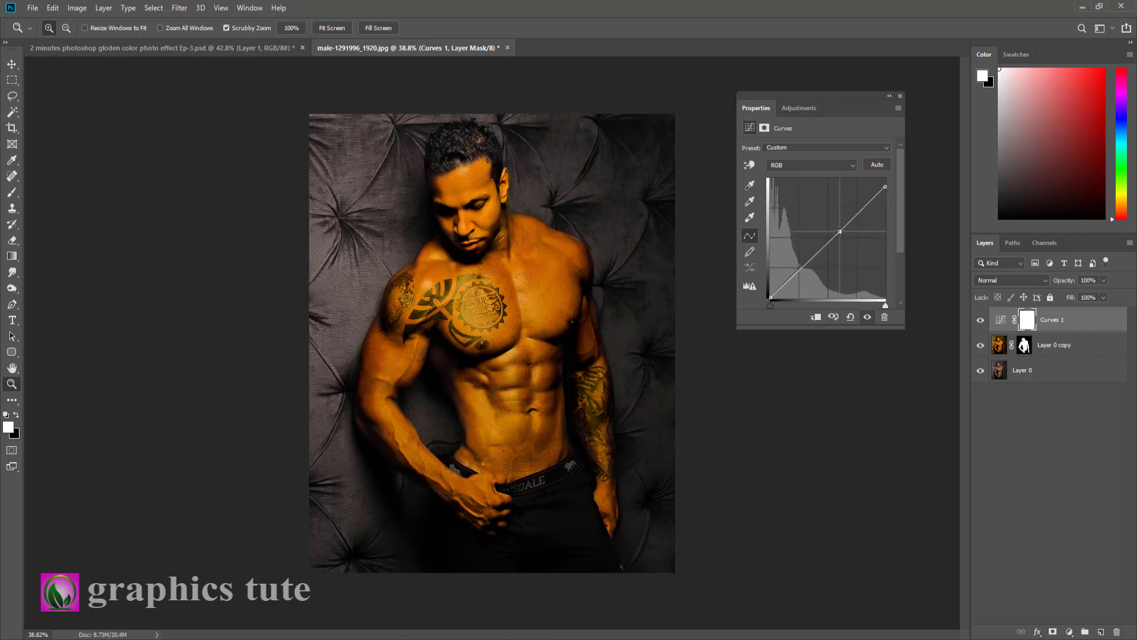
left_click_drag(805, 264, 842, 232)
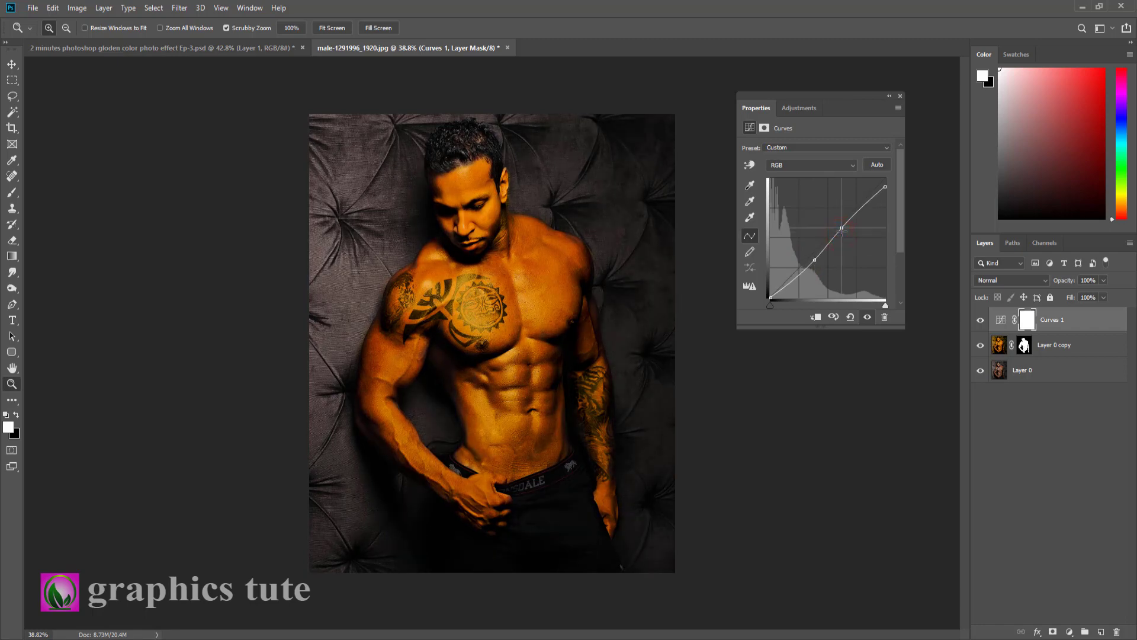
left_click(901, 96)
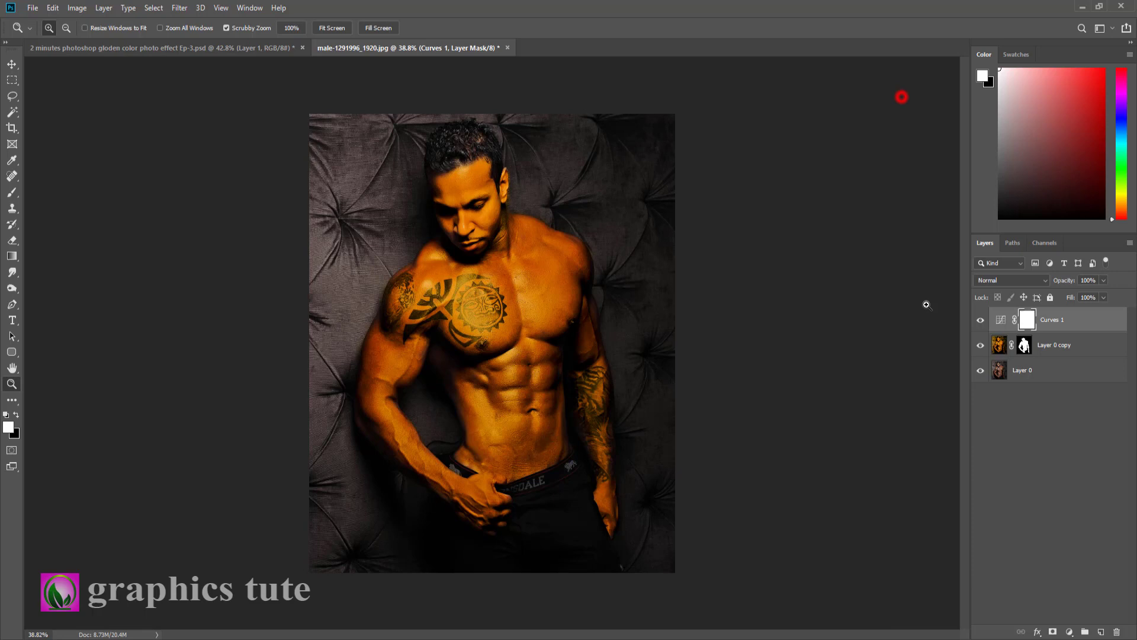
Step: Toggle Curves 1 visibility repeatedly to compare the image with and without it
left_click(979, 320)
left_click(979, 321)
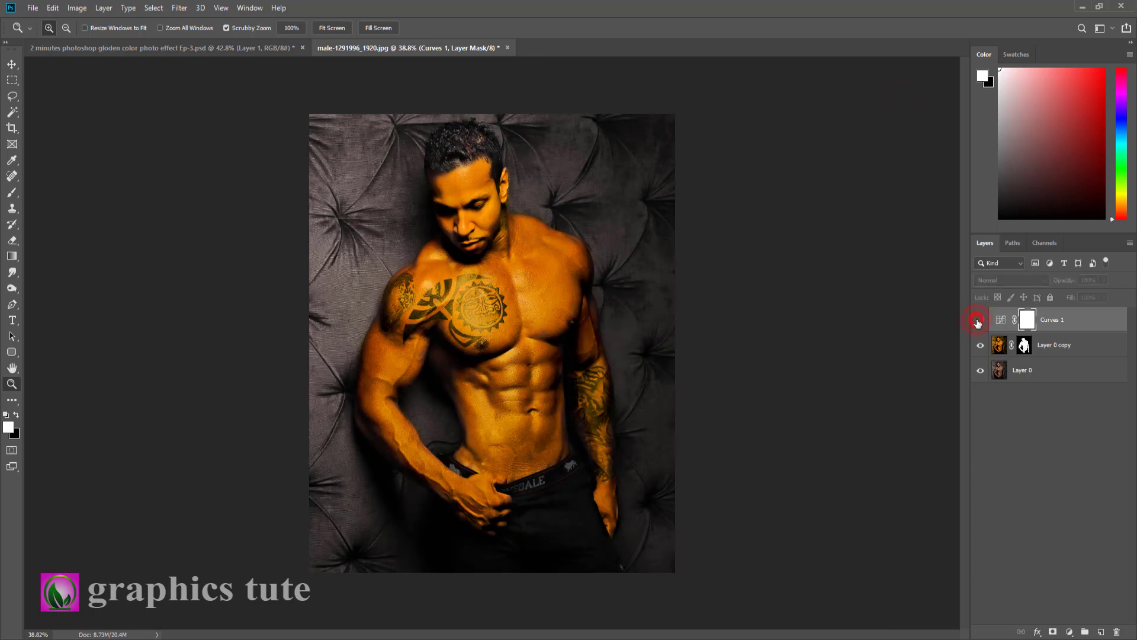
left_click(978, 320)
left_click(979, 321)
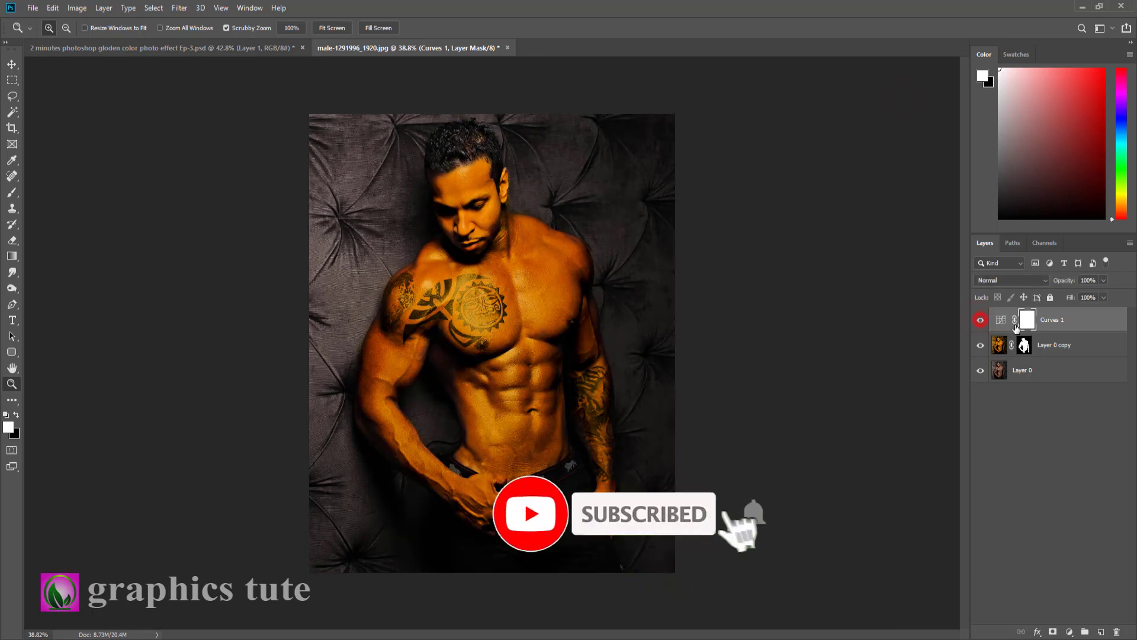
Step: Target the Curves 1 mask, zoom in on the chest, and select the Brush tool
left_click(1028, 321)
left_click_drag(510, 303, 553, 298)
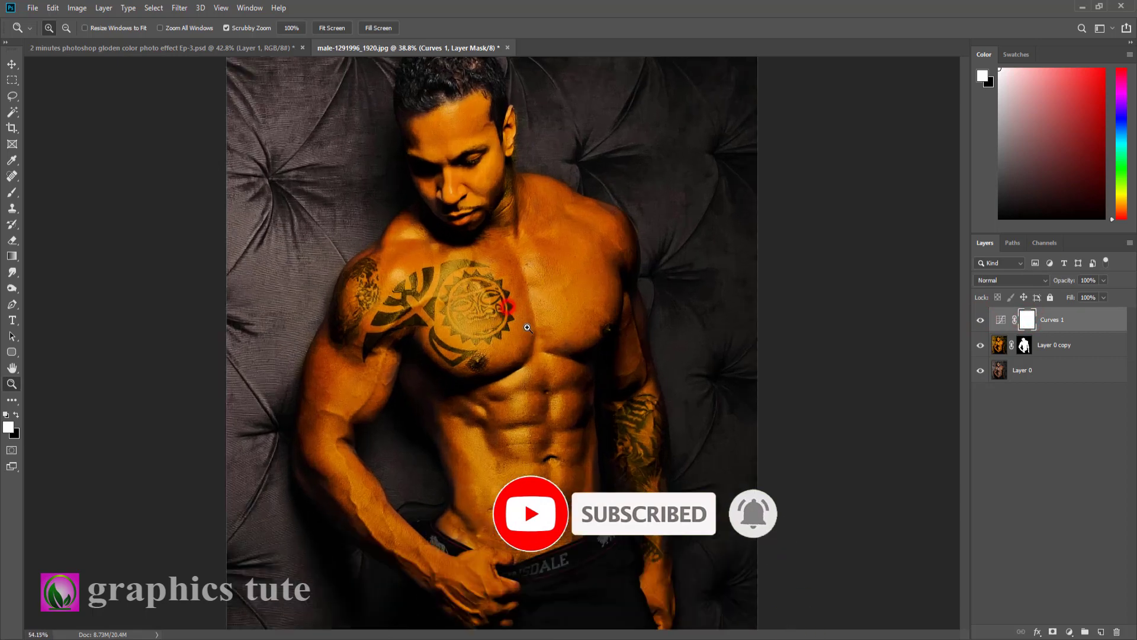
left_click(16, 195)
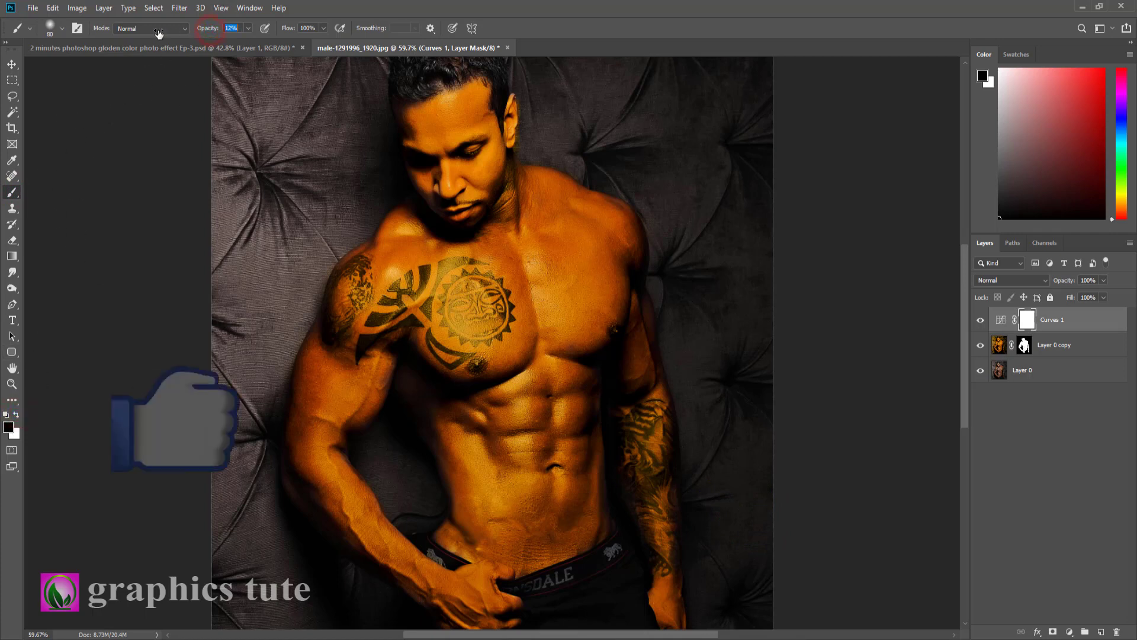
Step: With an 18%-opacity, size-200 brush, remove the curve's darkening from chest, abs and left shoulder
left_click_drag(159, 34, 164, 34)
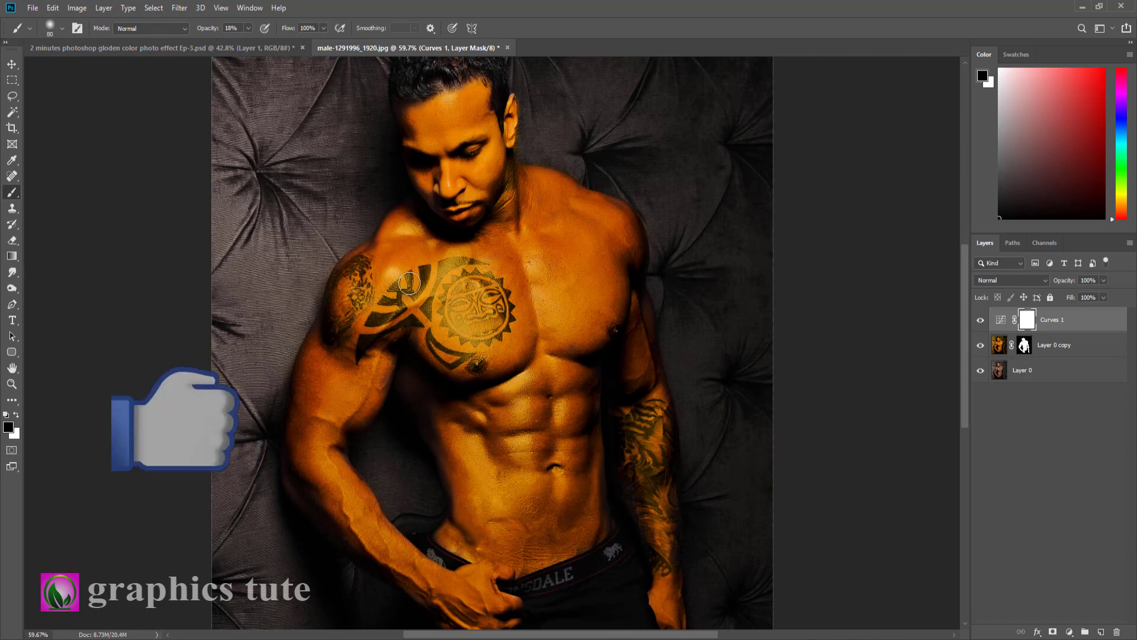
key("bracketright")
key("bracketright")
key("bracketright")
left_click(566, 247)
left_click(584, 243)
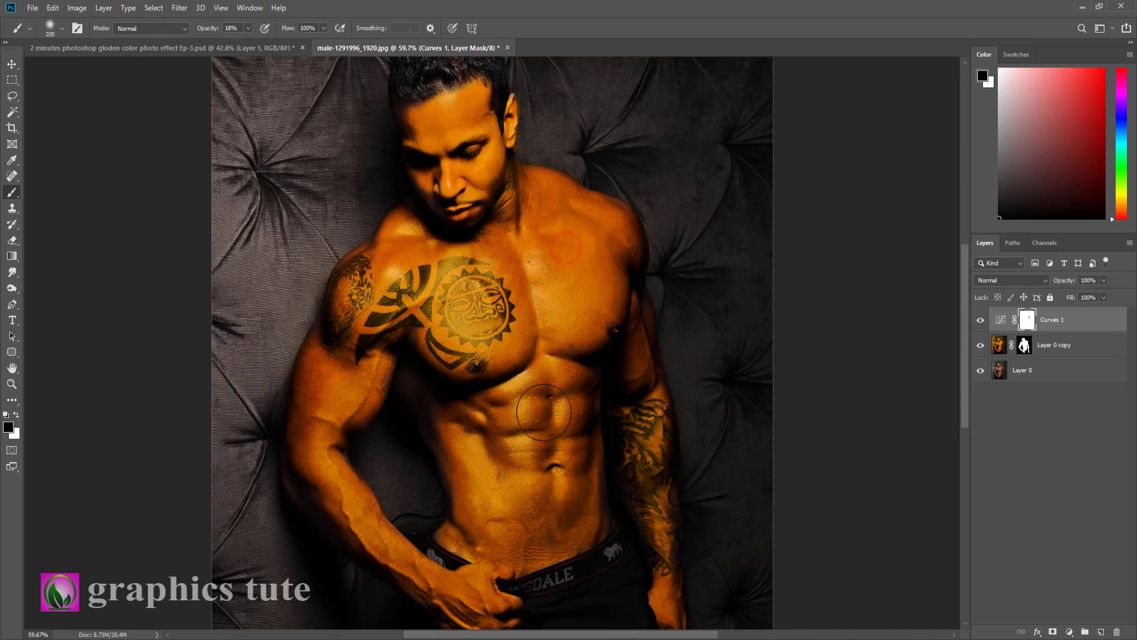
left_click(547, 437)
left_click(564, 408)
left_click(625, 386)
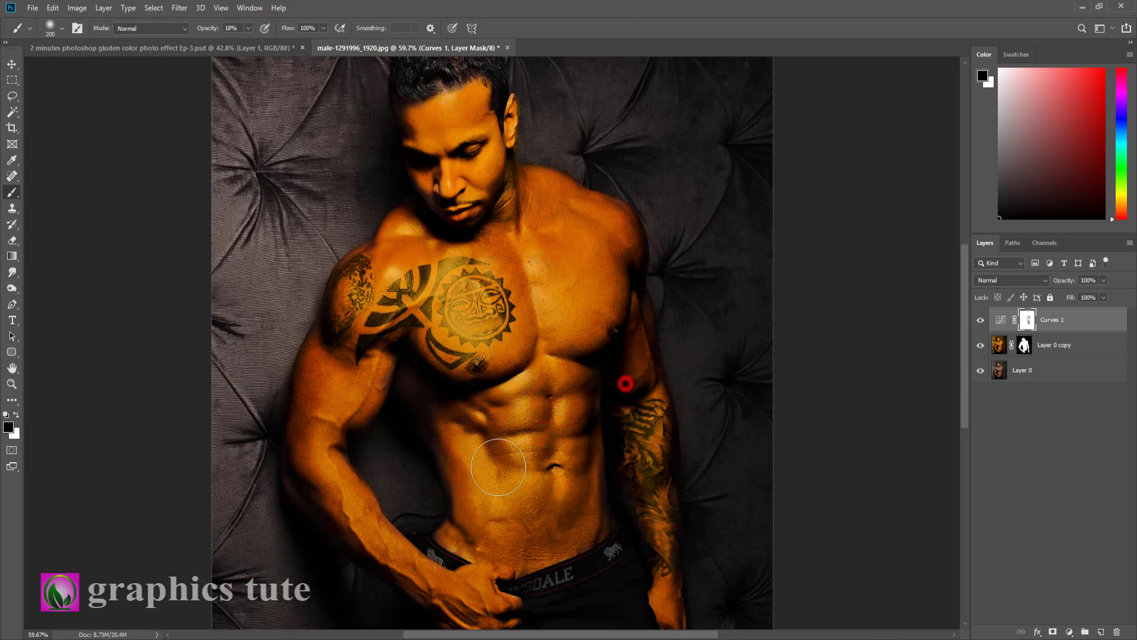
left_click(354, 345)
left_click(561, 346)
left_click(515, 446)
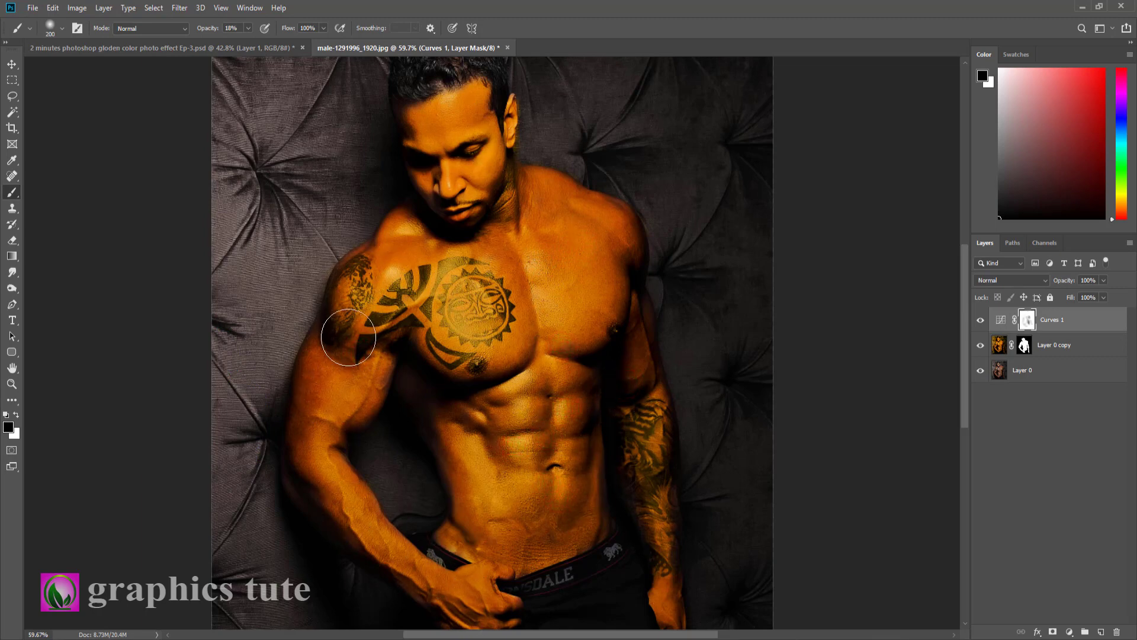
left_click(358, 348)
left_click(523, 284)
Step: Compare the curve off and on, zoom out slightly, and add a new empty layer
left_click(980, 320)
left_click(12, 384)
left_click_drag(435, 414, 434, 409)
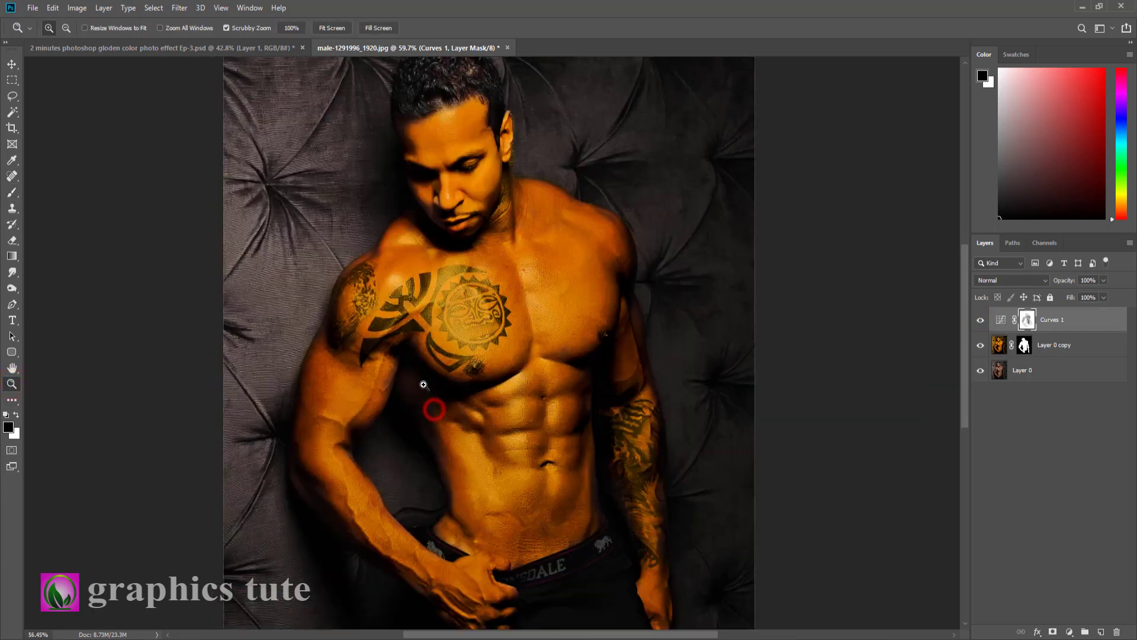
left_click(1099, 631)
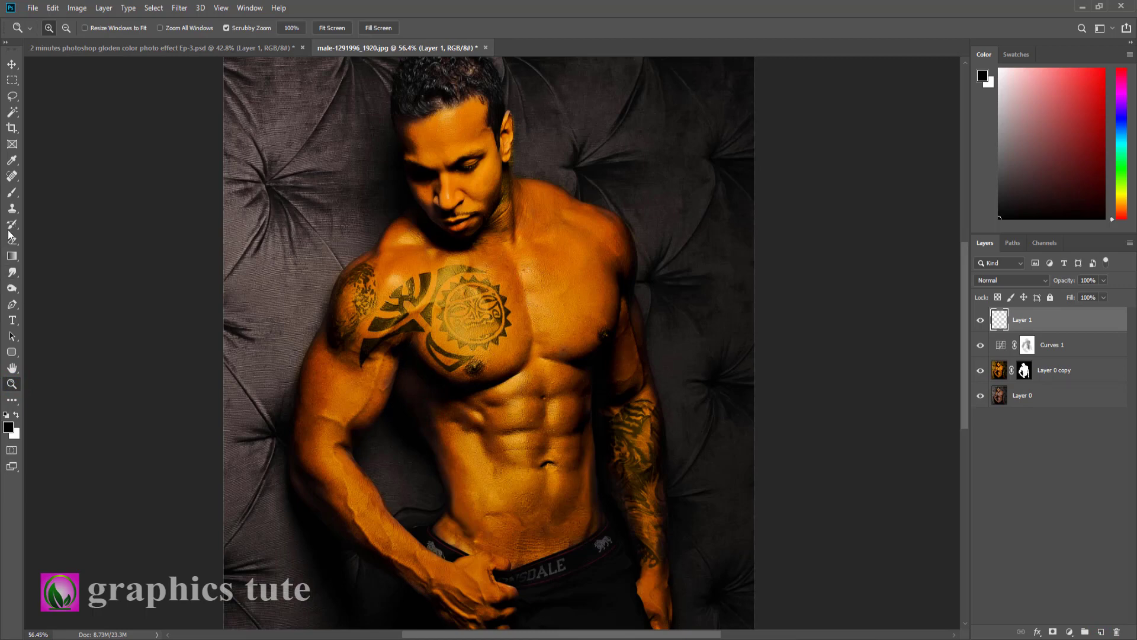
Step: On Layer 1, darken the upper-left edge, left side and bottom with a size-500 black brush
left_click(11, 192)
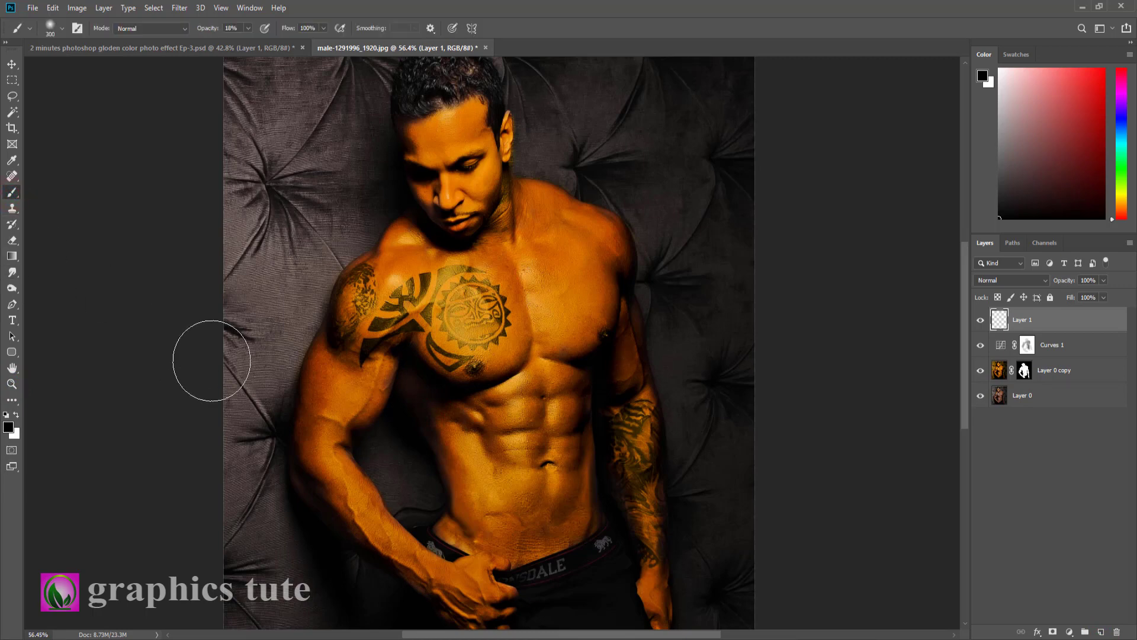
scroll(318, 225, "up", 3)
scroll(318, 225, "left", 2)
key("bracketright")
key("bracketright")
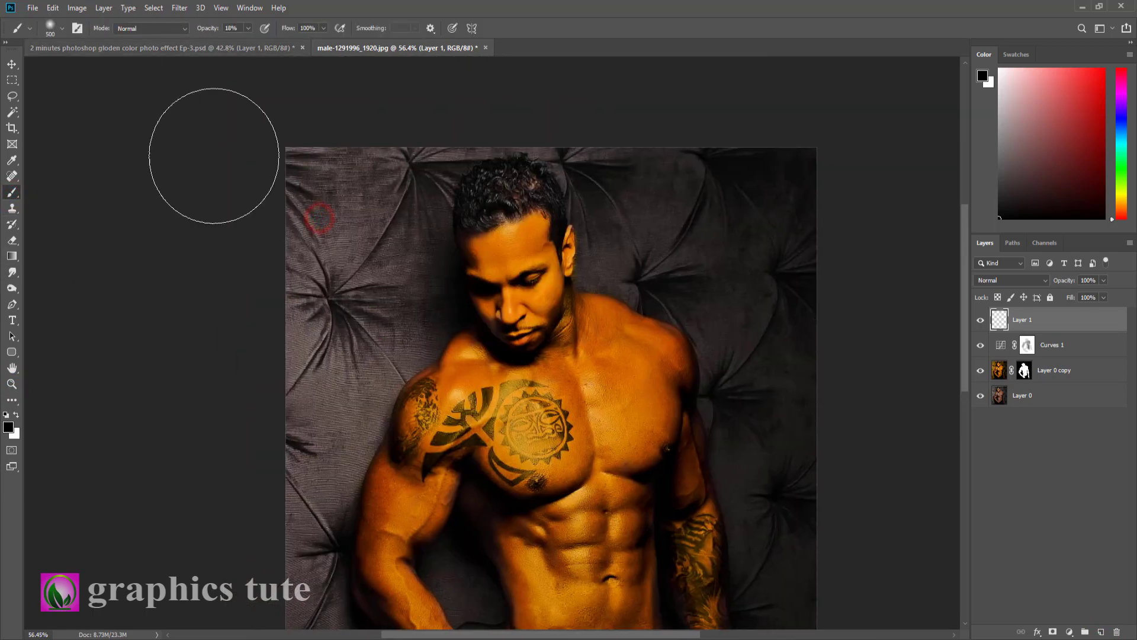
left_click_drag(325, 216, 324, 300)
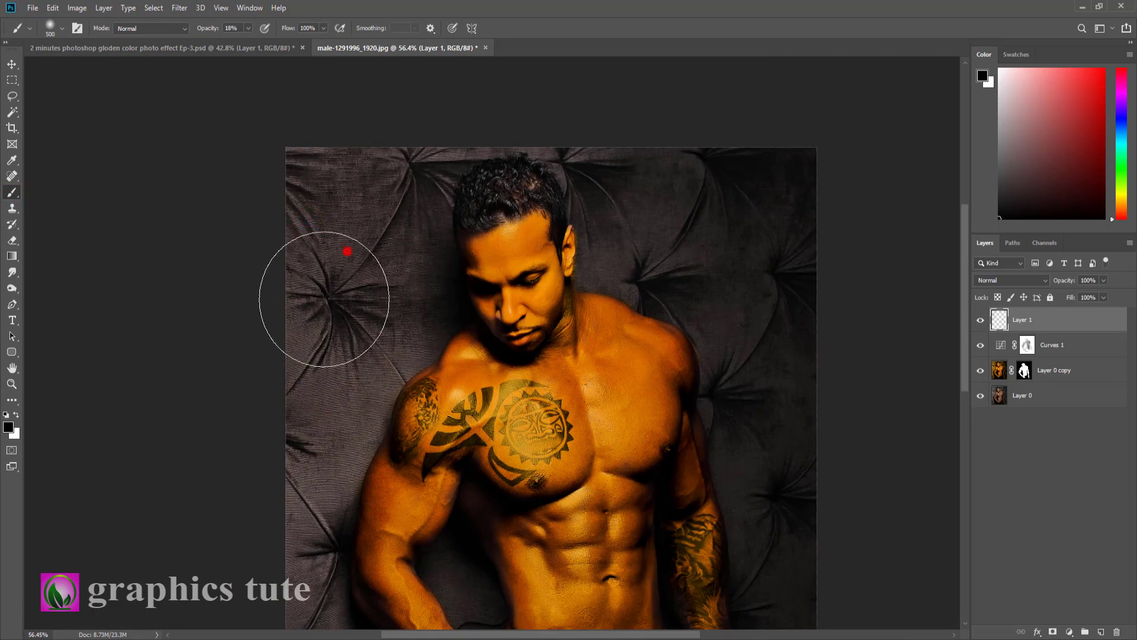
scroll(266, 196, "down", 5)
scroll(267, 195, "left", 1)
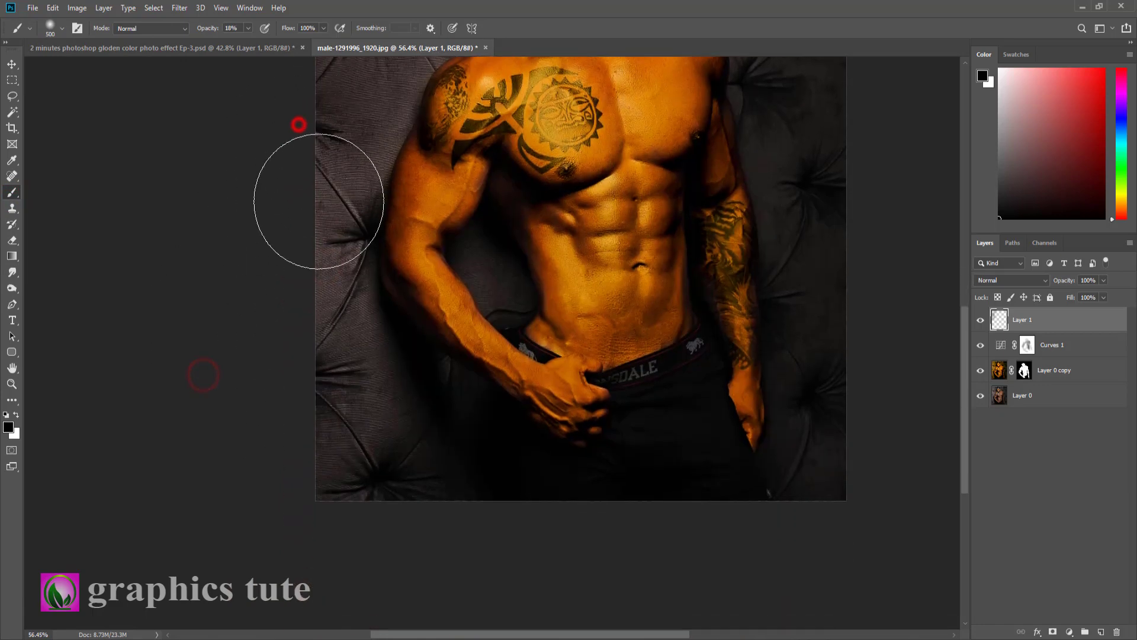
left_click_drag(298, 258, 315, 483)
left_click_drag(284, 140, 473, 466)
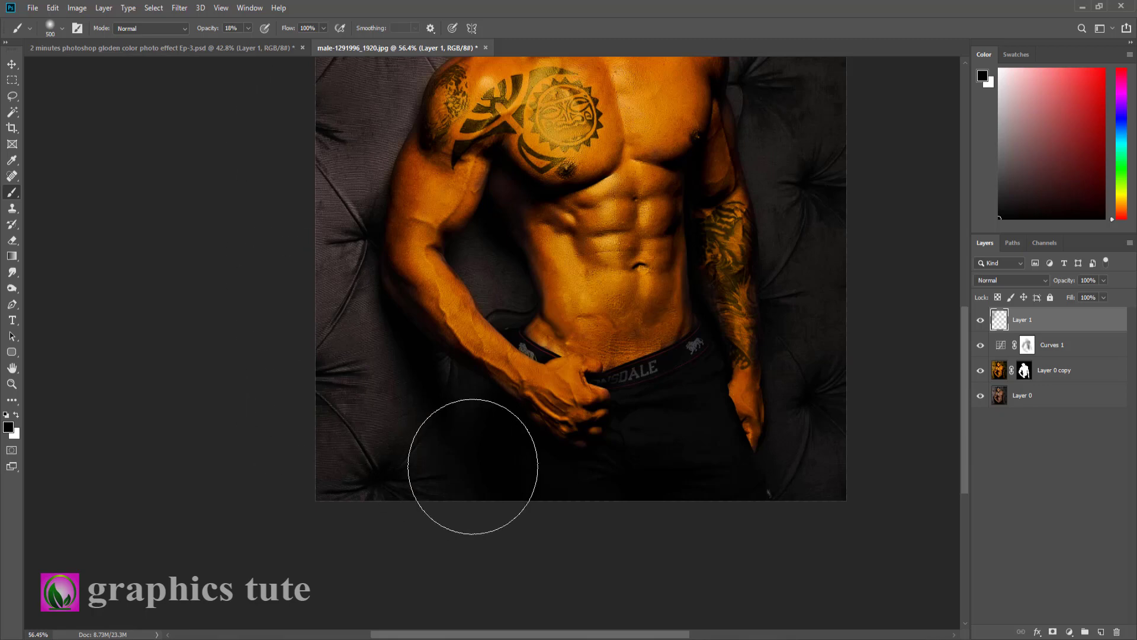
Step: Darken the left edge again from the top, then zoom out to the whole photo
scroll(325, 115, "up", 5)
scroll(325, 114, "right", 3)
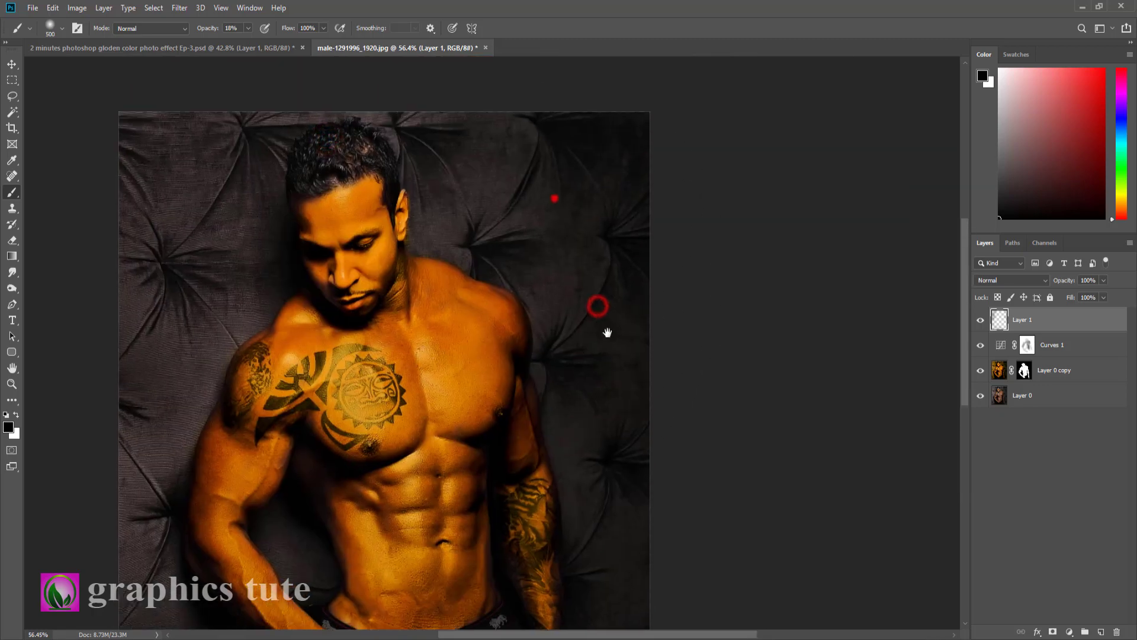
left_click_drag(554, 198, 598, 306)
mouse_move(87, 370)
left_mouse_down()
mouse_move(176, 278)
mouse_move(98, 293)
left_mouse_up()
mouse_move(355, 127)
left_mouse_down()
mouse_move(247, 445)
mouse_move(297, 218)
mouse_move(298, 407)
left_mouse_up()
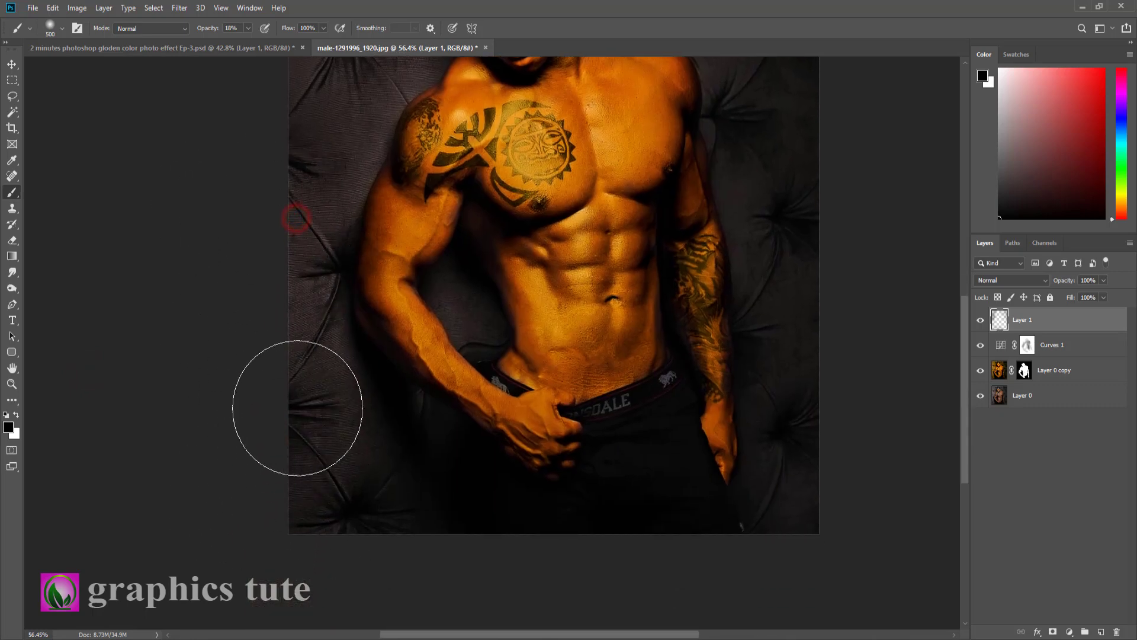
left_click(11, 384)
mouse_move(608, 344)
left_mouse_down()
mouse_move(488, 301)
mouse_move(579, 379)
mouse_move(508, 356)
mouse_move(591, 351)
left_mouse_up()
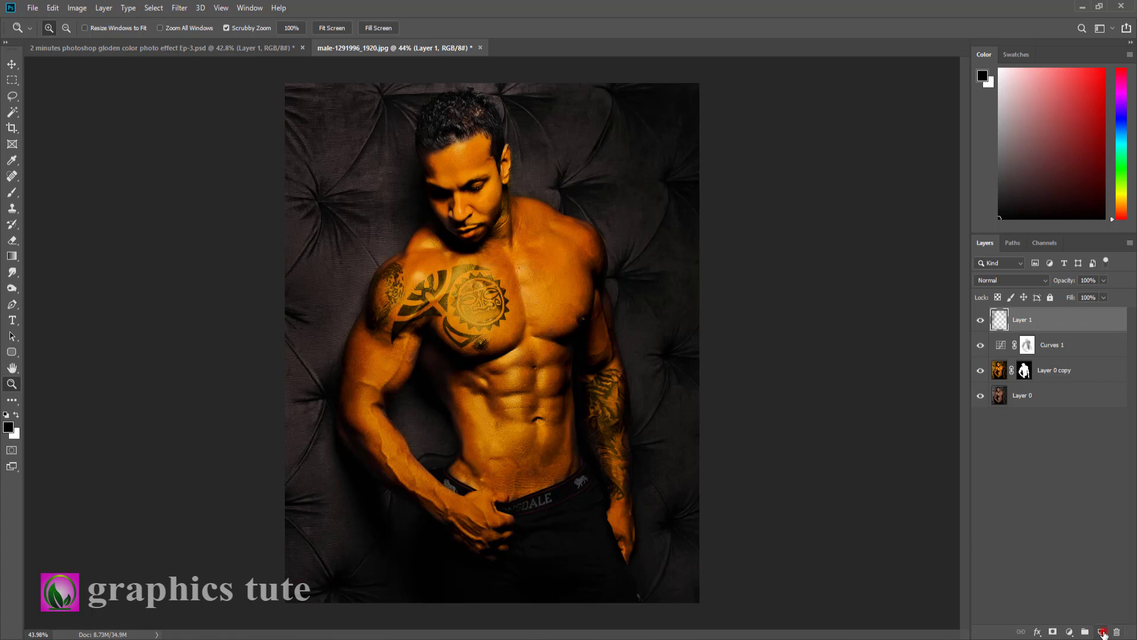
Step: Stamp all visible layers into a new top layer, Layer 2, keeping earlier layers intact
left_click(1102, 632)
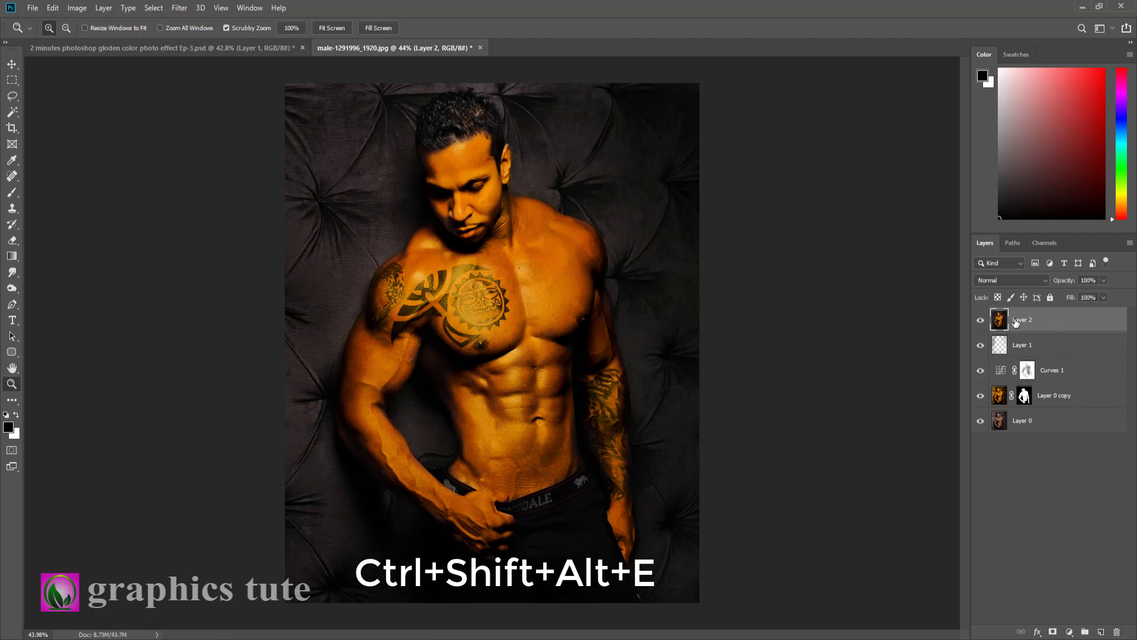
left_click(179, 8)
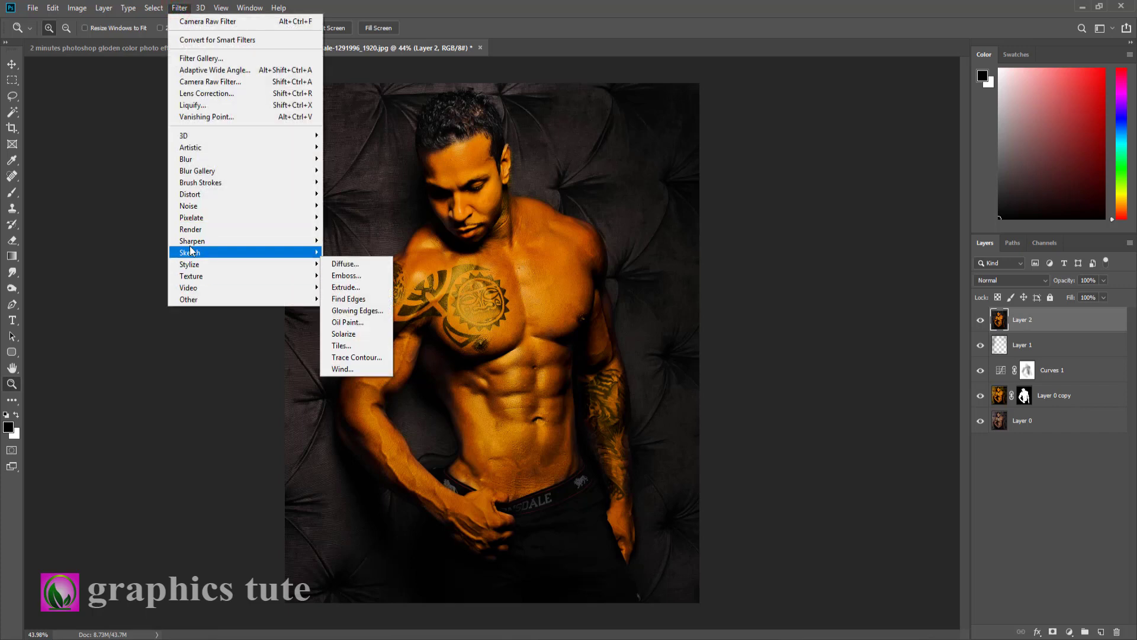
Step: Apply Unsharp Mask to Layer 2 with amount 29%, radius 1.9 pixels, threshold 0
mouse_move(192, 241)
left_click(374, 300)
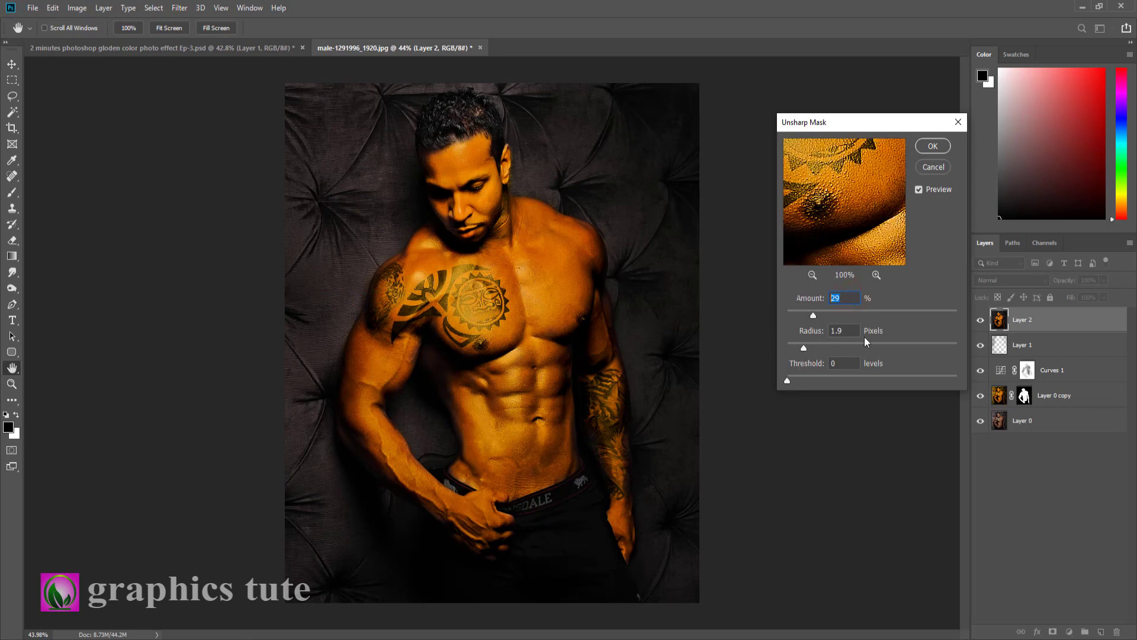
left_click(933, 146)
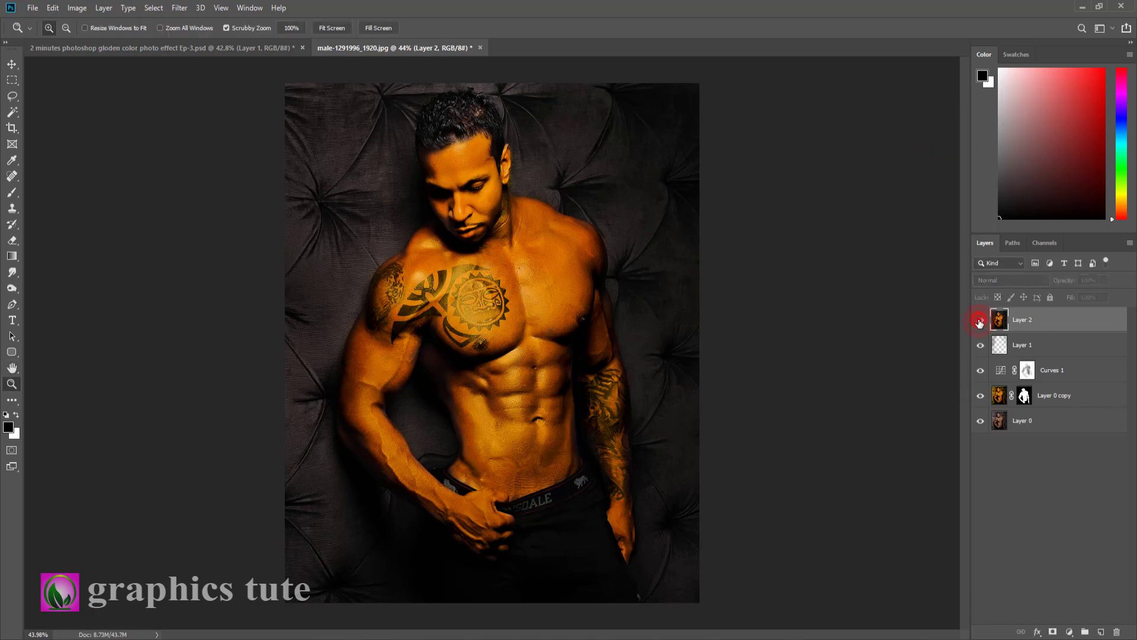
left_click(526, 306)
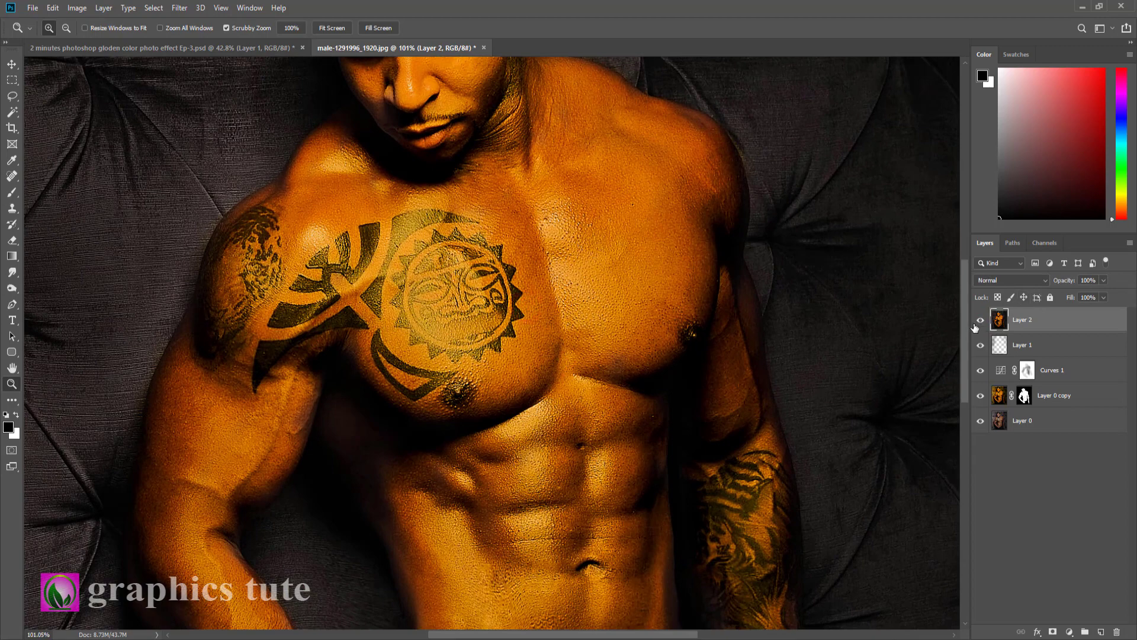
left_click(980, 321)
left_click(980, 320)
left_click(630, 355, "alt")
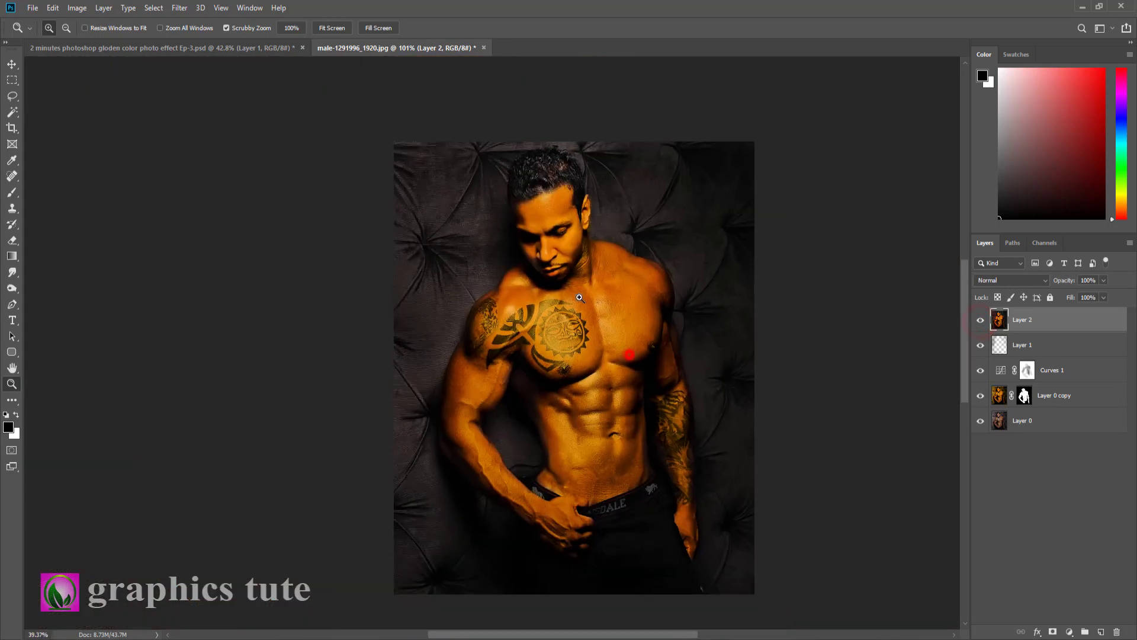
left_click(536, 288, "alt")
key("ctrl+0")
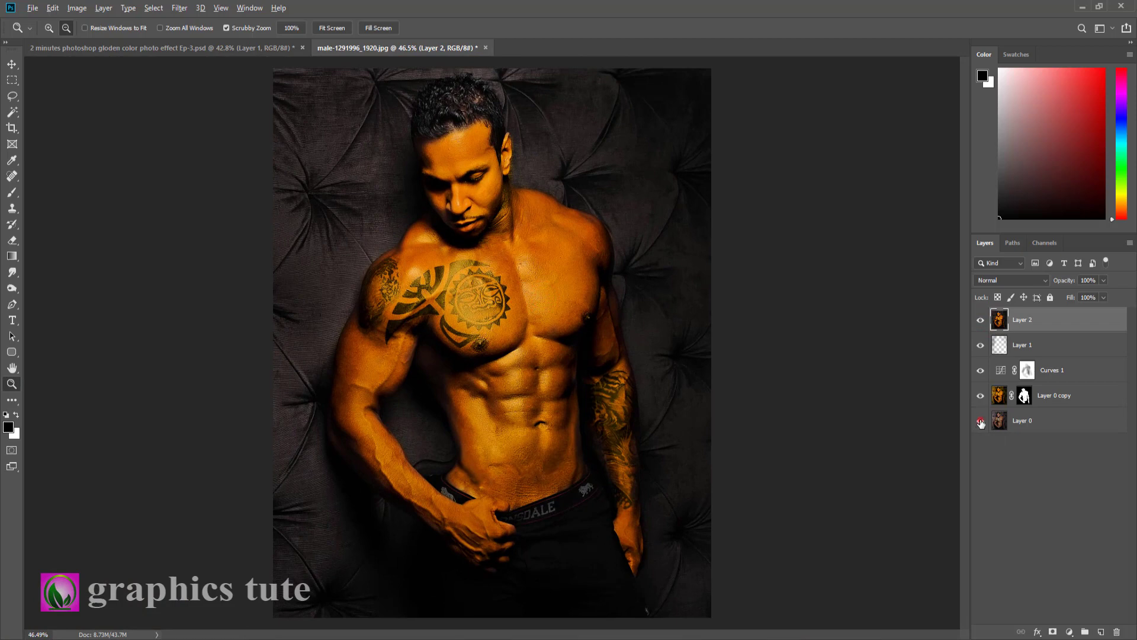
left_click(980, 421, "alt")
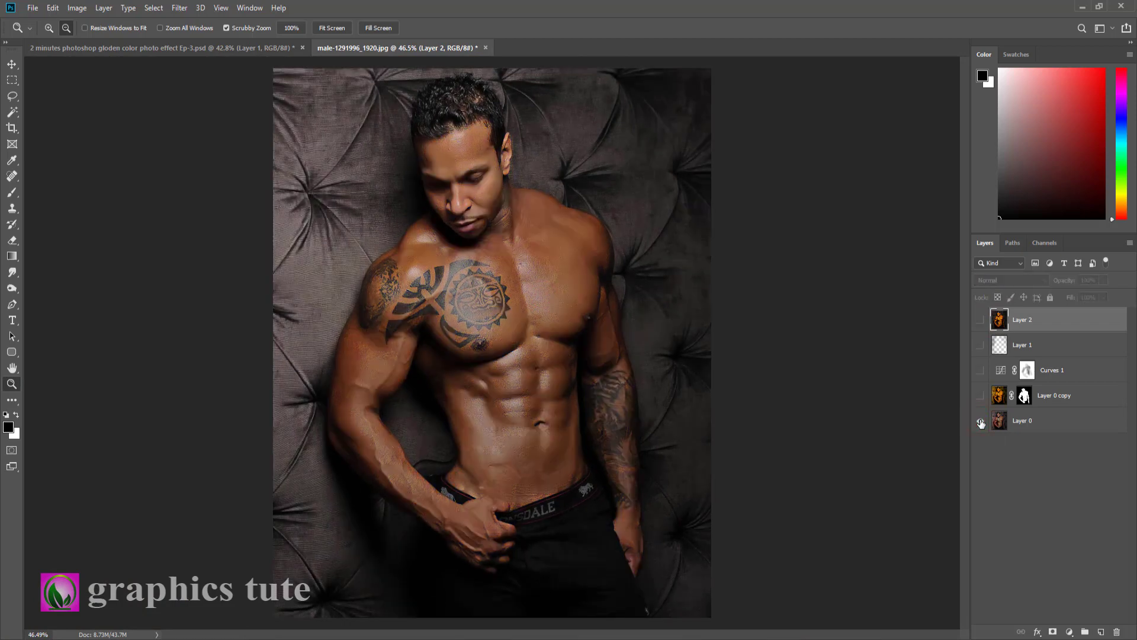
left_click(980, 421, "alt")
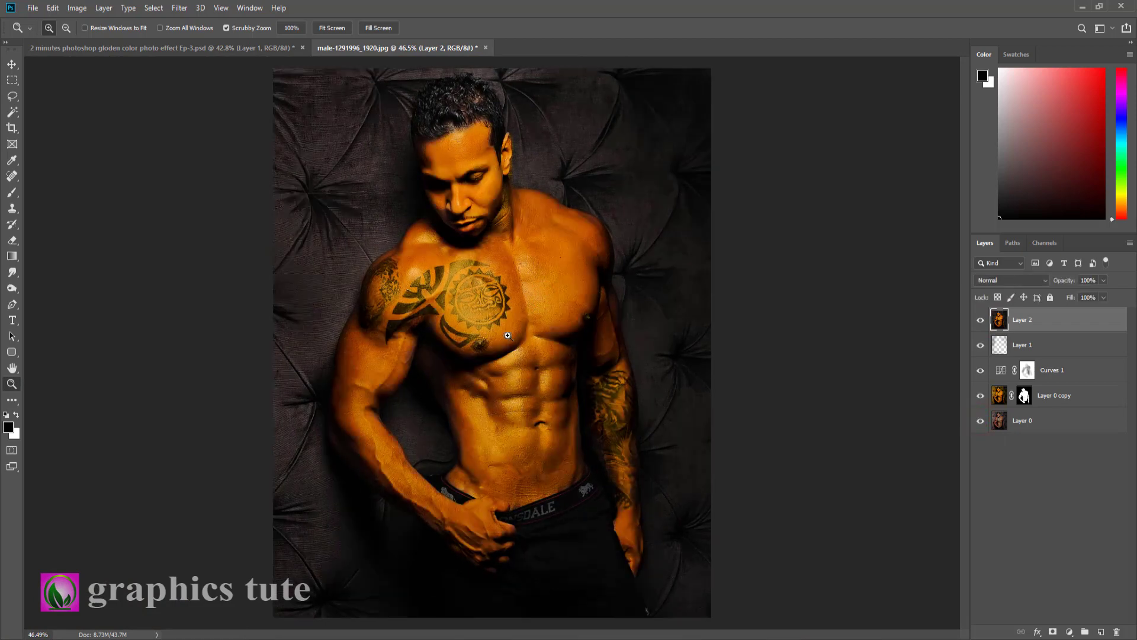